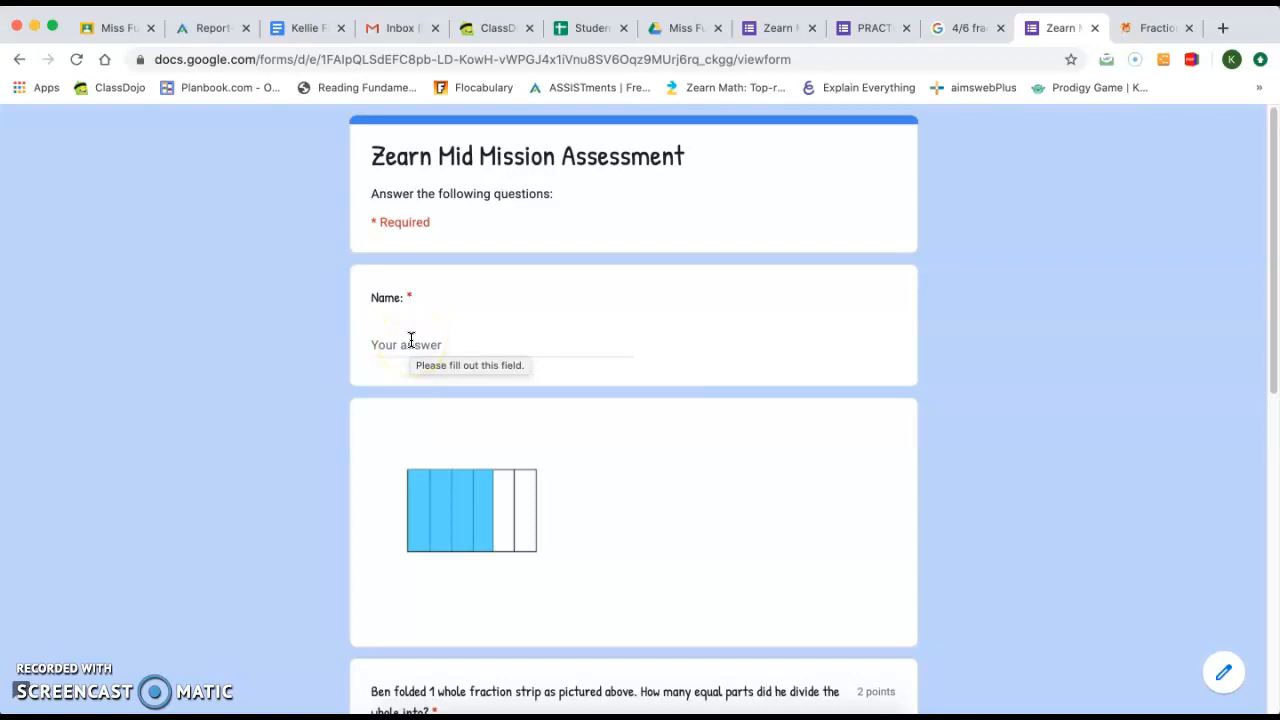
# Fill in the respondent's name and answer 6 for the number of equal parts in the fraction strip
pyautogui.click(410, 340)
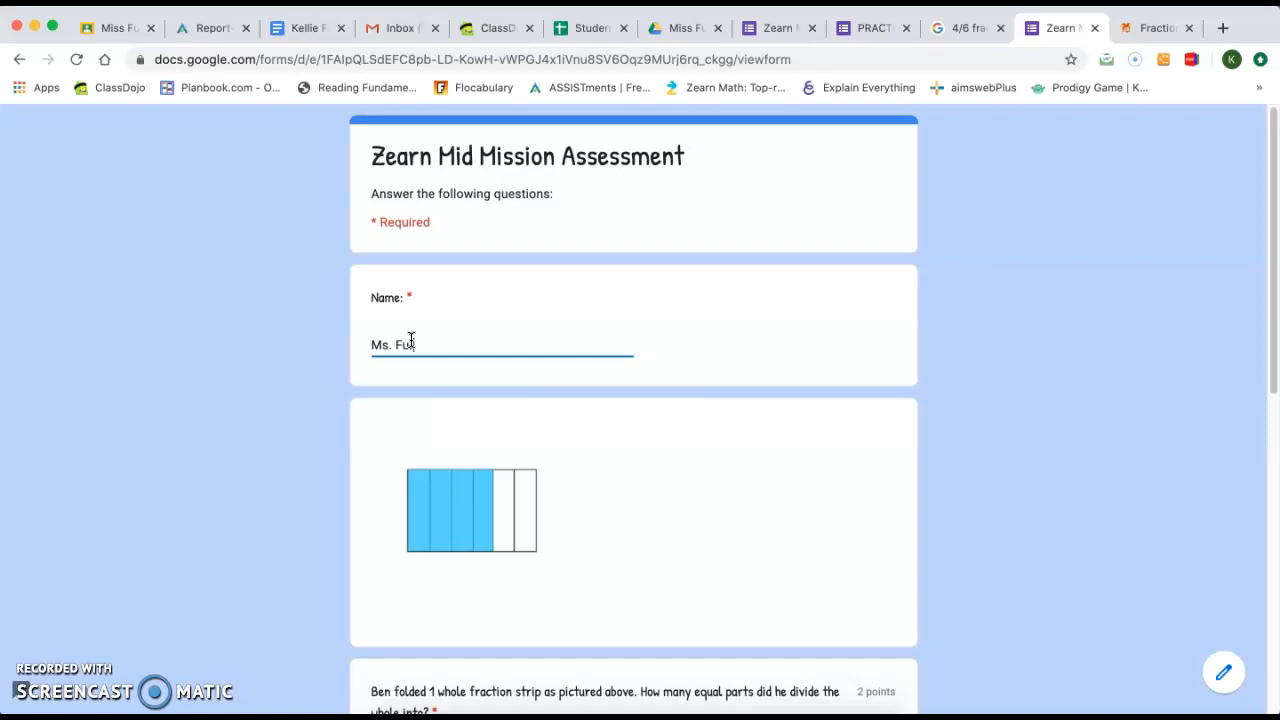
pyautogui.scroll(-3, 549, 496)
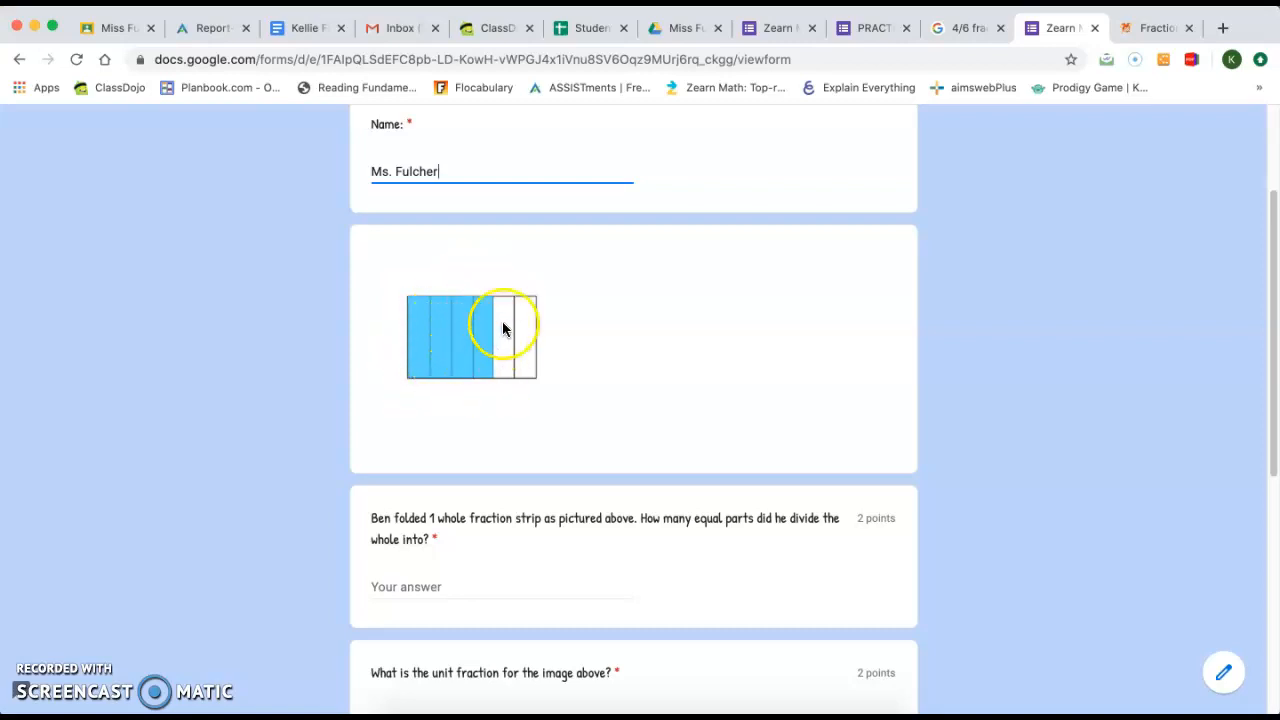
pyautogui.click(445, 584)
pyautogui.write('6')
# Answer 1/6 for the unit fraction of the pictured strip
pyautogui.scroll(-4, 445, 584)
pyautogui.click(420, 522)
pyautogui.scroll(1, 475, 495)
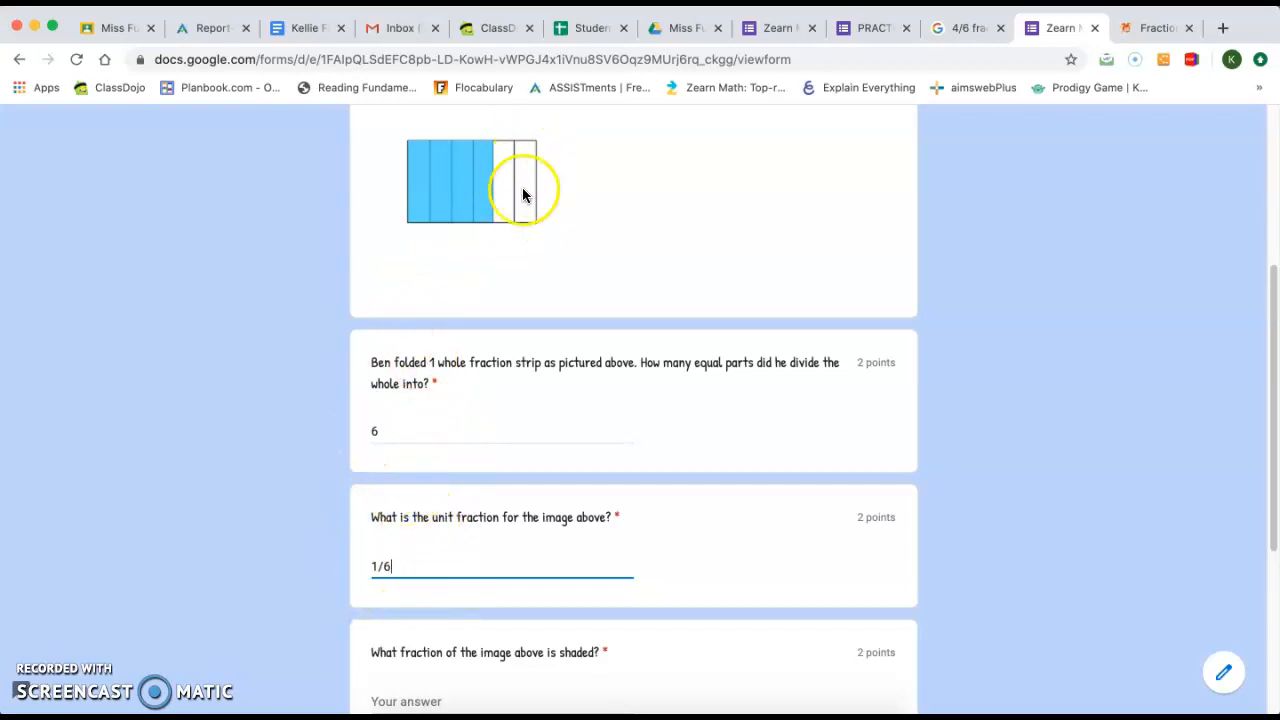
# Check the strip image and answer 4/6 for the fraction that is shaded
pyautogui.scroll(-2, 434, 586)
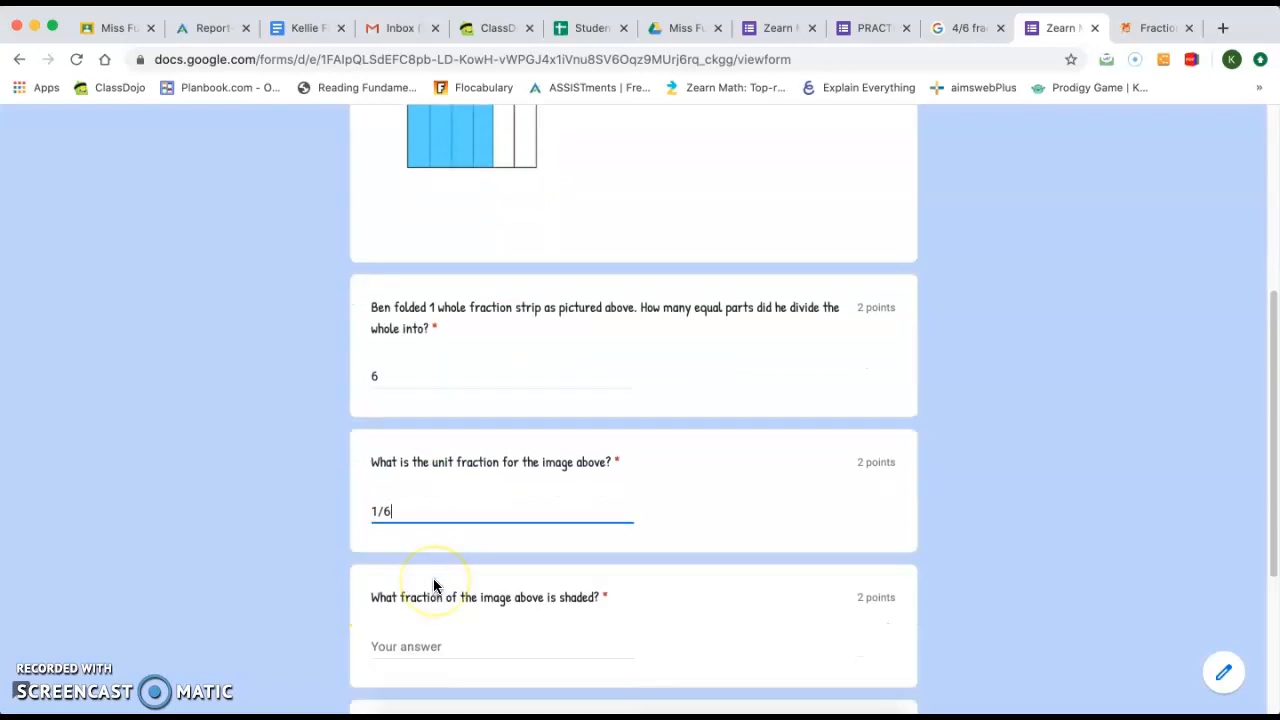
pyautogui.scroll(2, 436, 586)
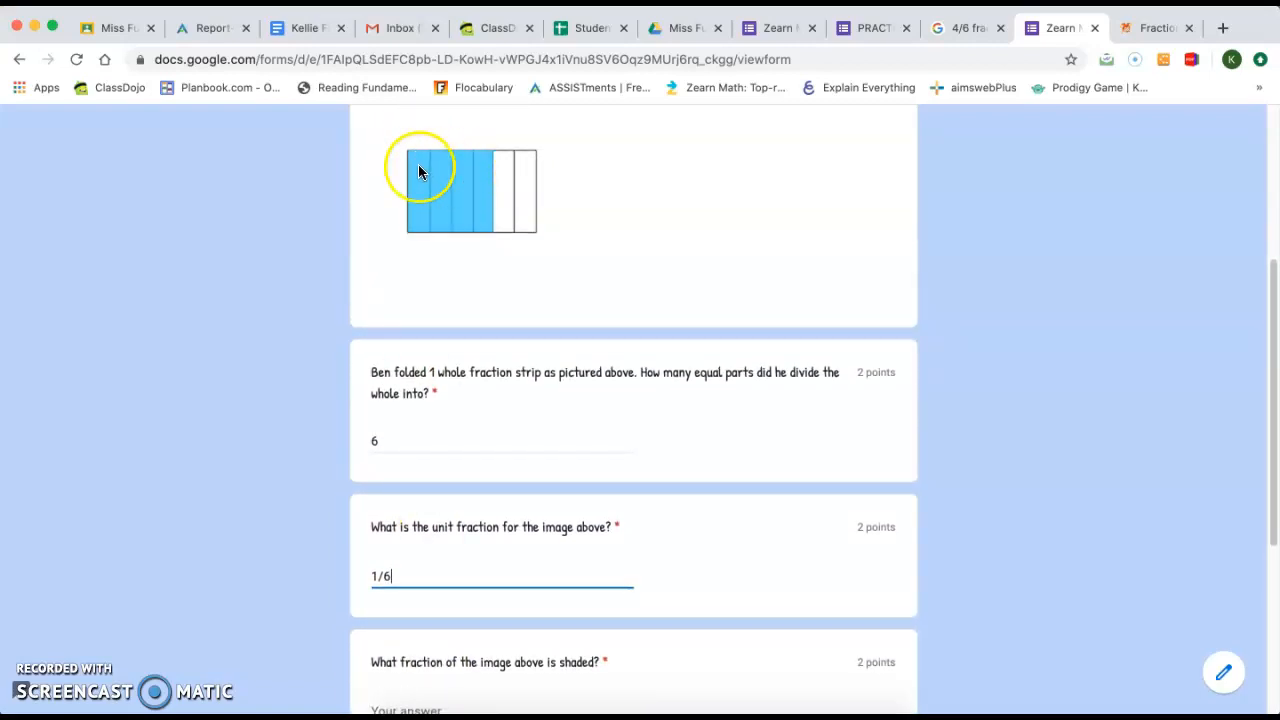
pyautogui.scroll(-3, 551, 348)
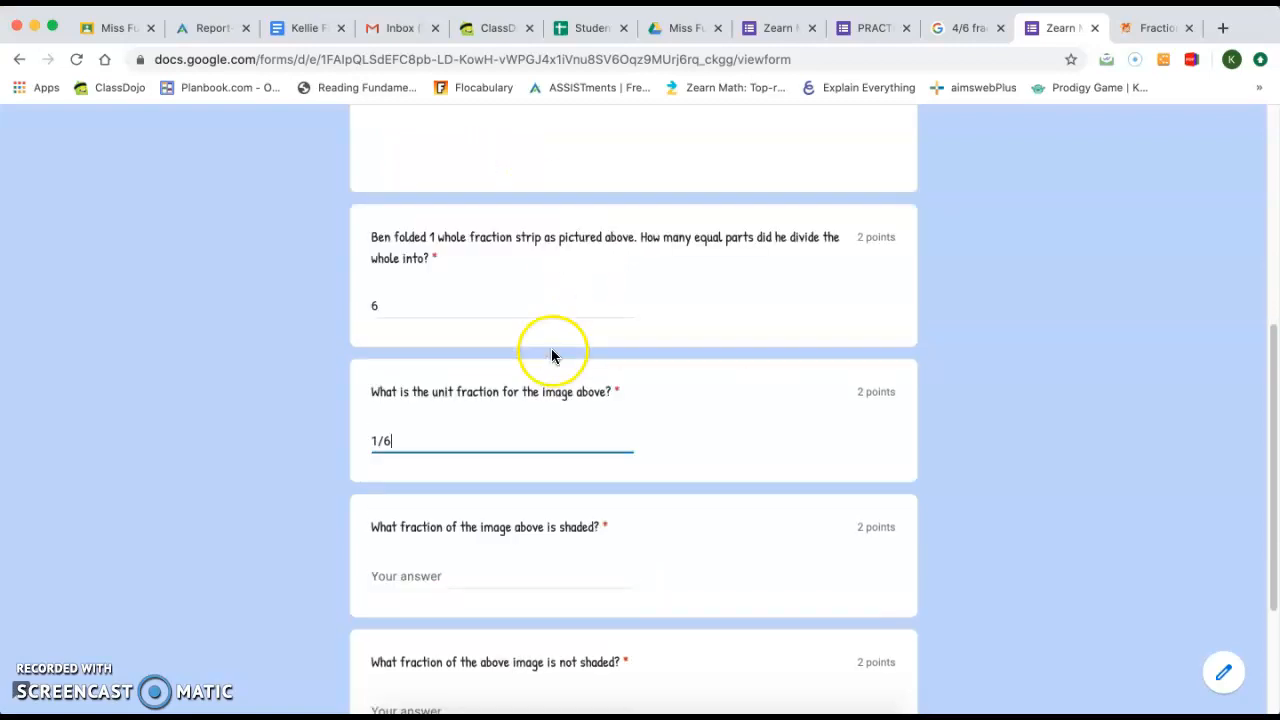
pyautogui.click(445, 514)
pyautogui.write('4/')
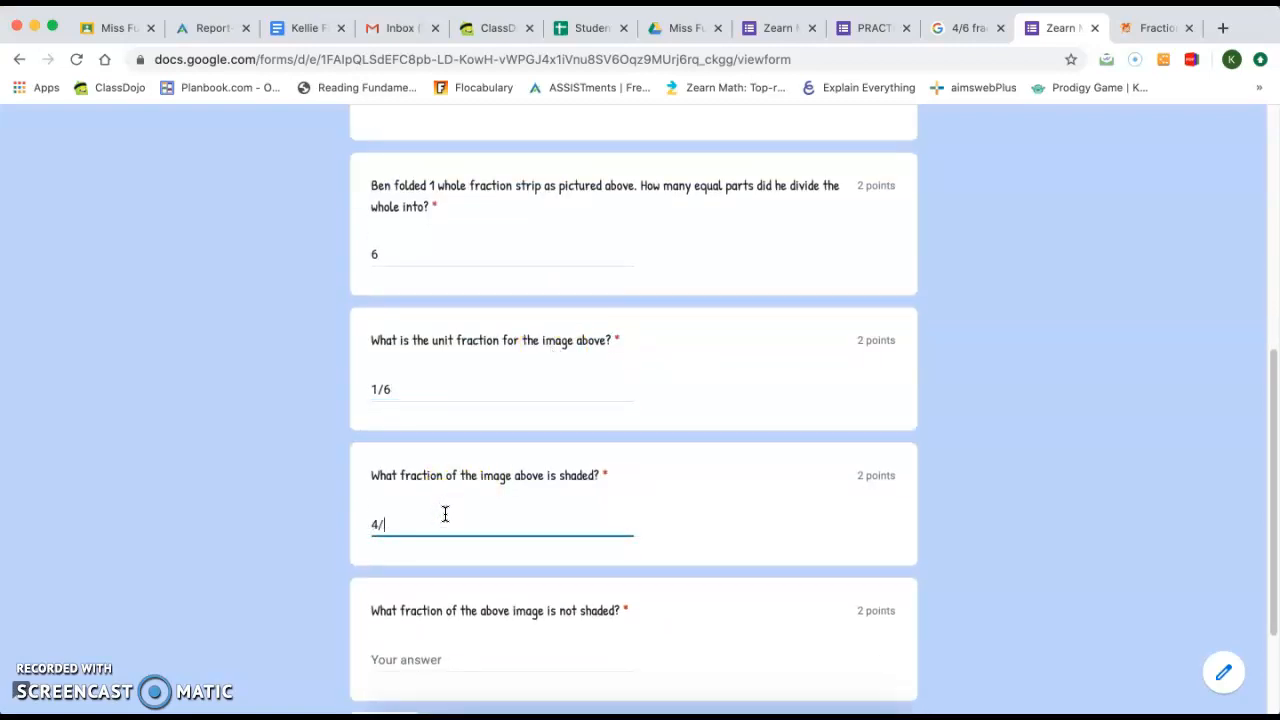
pyautogui.scroll(2, 470, 480)
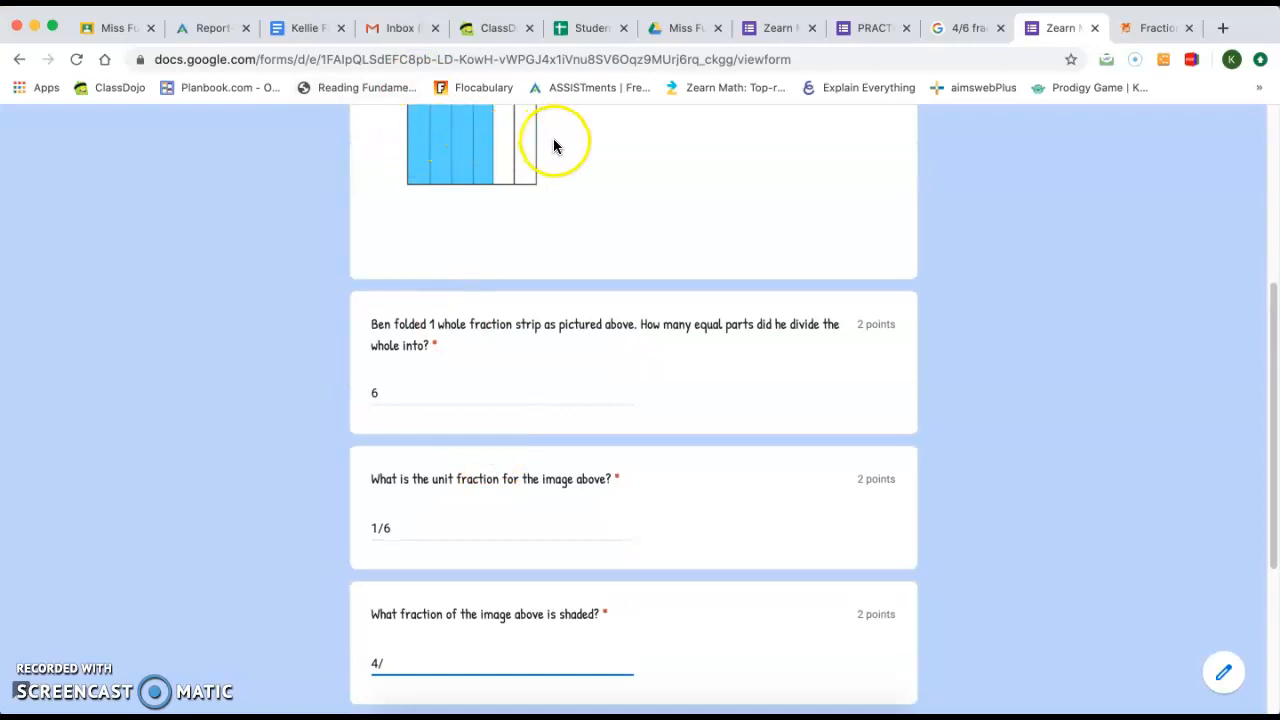
pyautogui.write('/6')
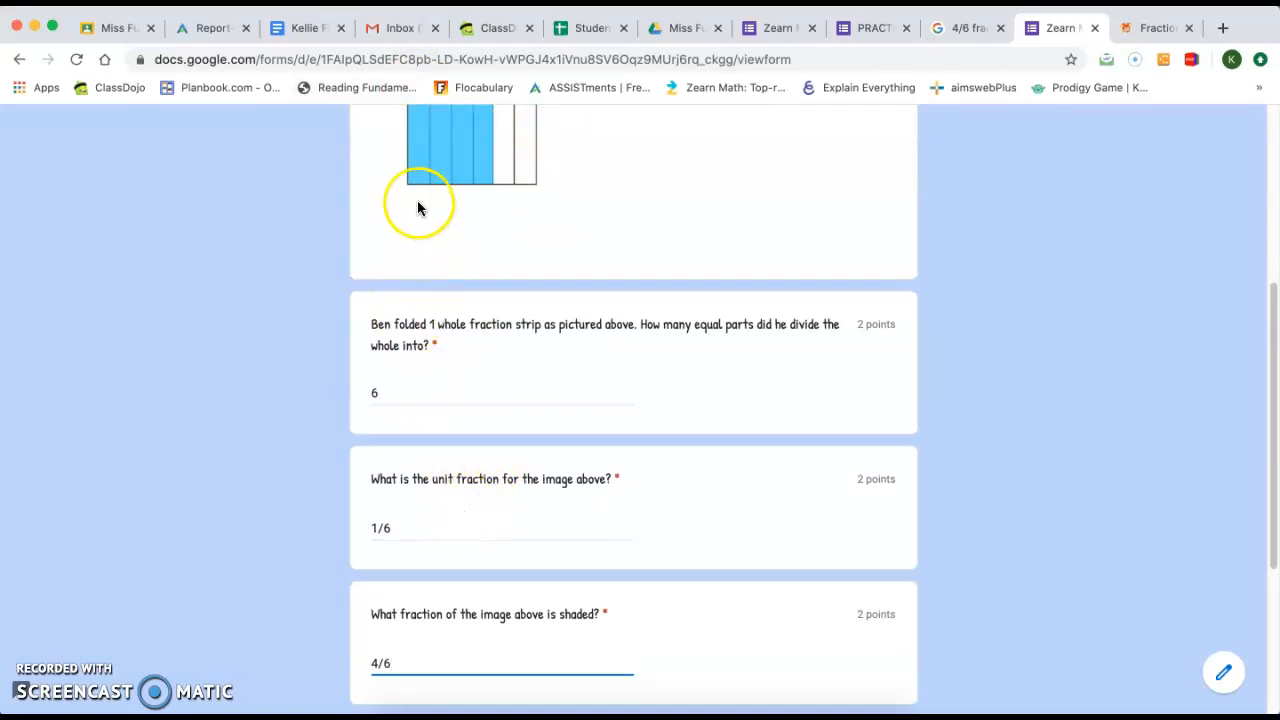
# Answer 2/6 for the fraction of the image that is not shaded and continue to Part 2 of the form
pyautogui.scroll(-3, 507, 432)
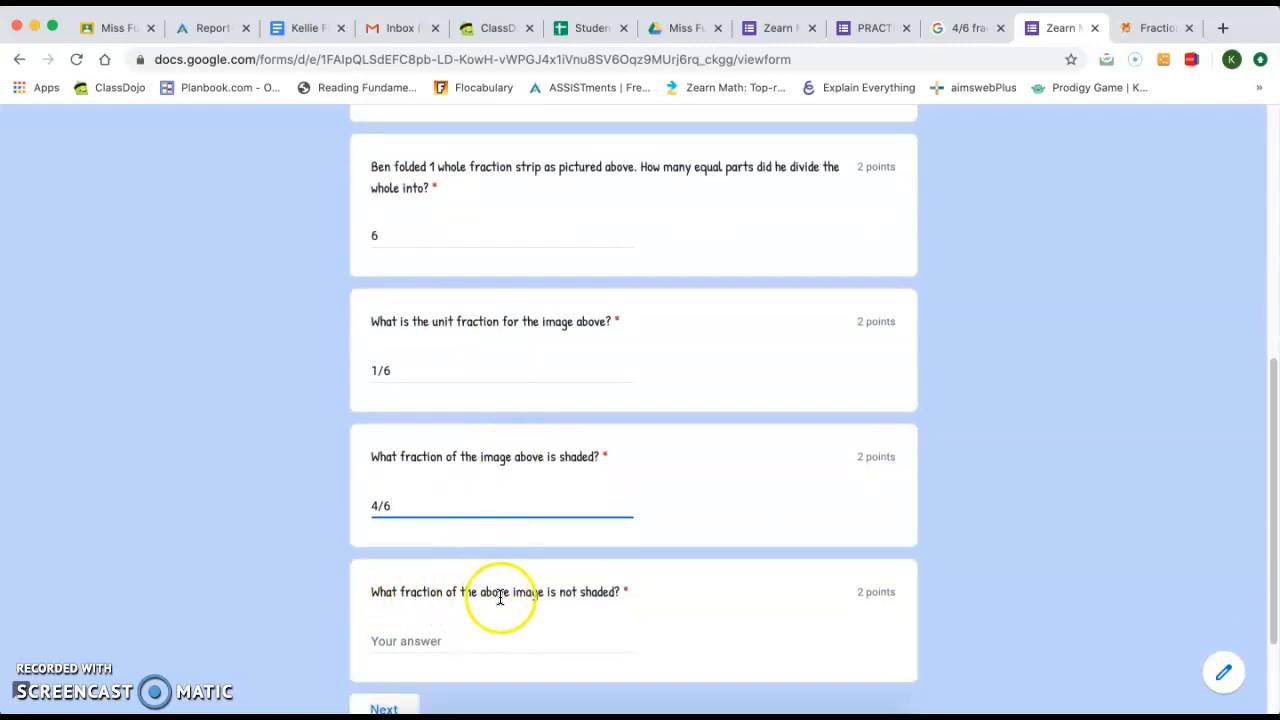
pyautogui.scroll(3, 548, 597)
pyautogui.scroll(2, 548, 597)
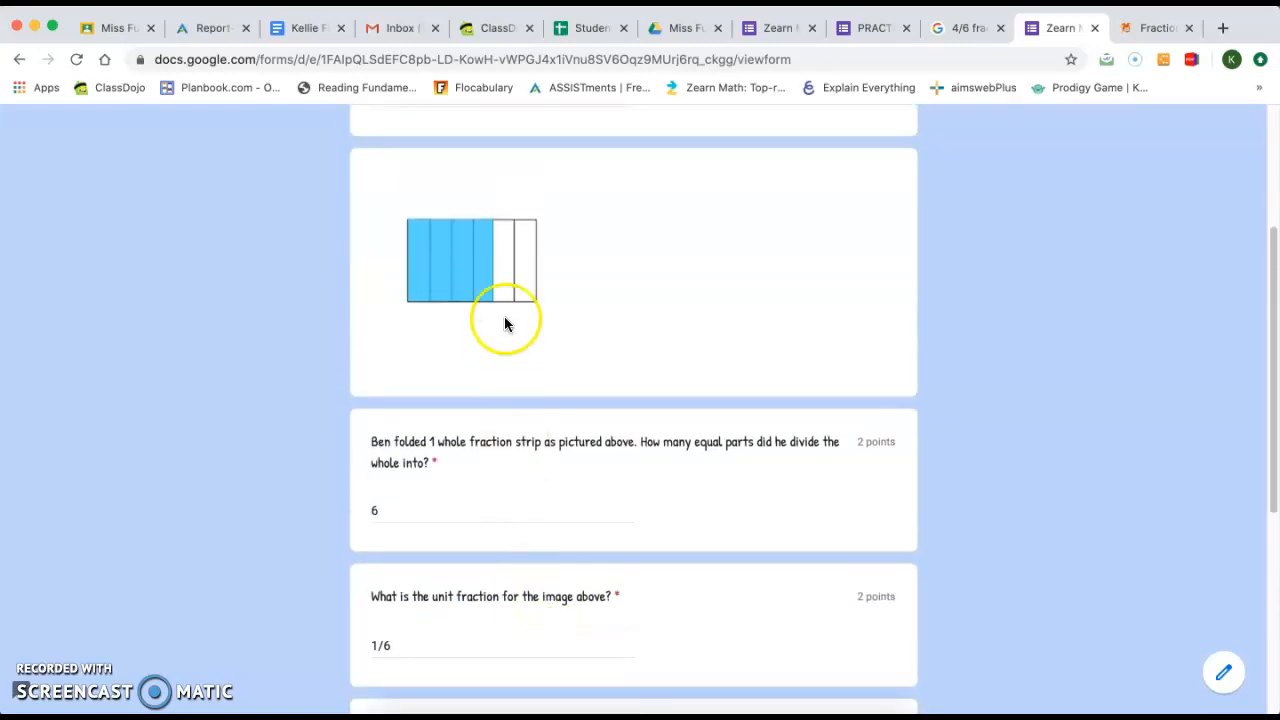
pyautogui.scroll(-4, 551, 433)
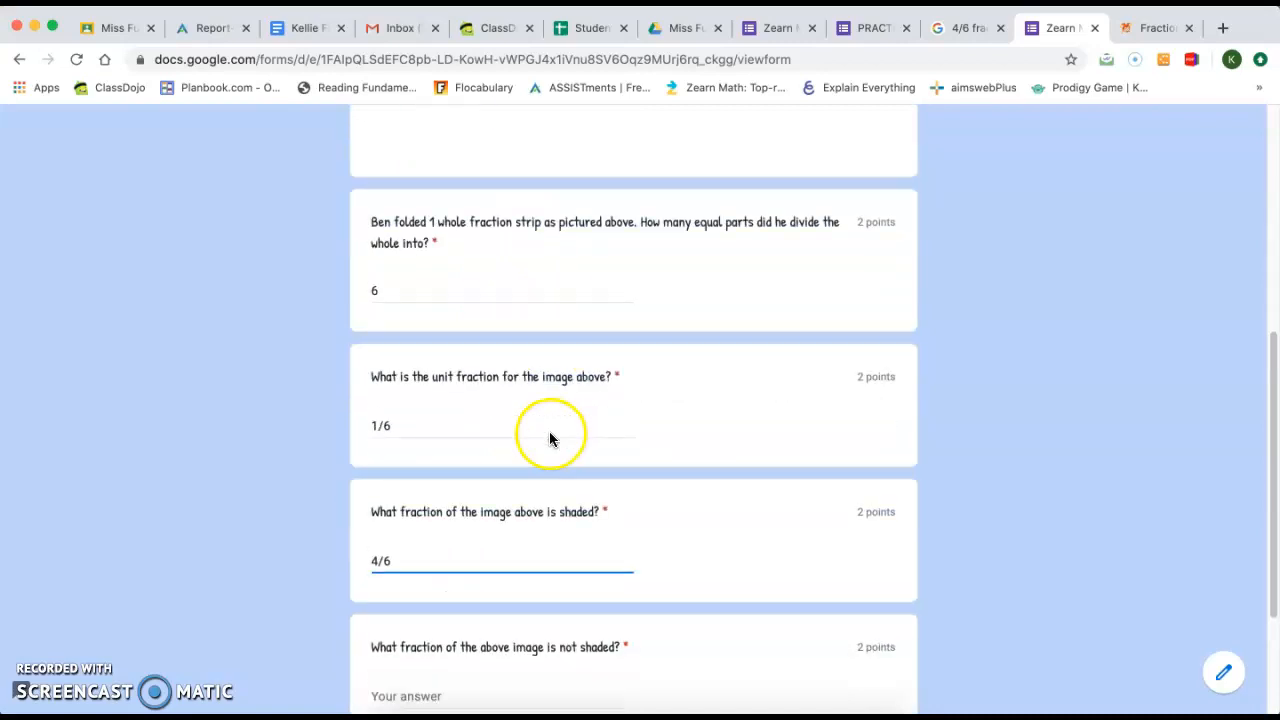
pyautogui.scroll(-1, 470, 658)
pyautogui.click(451, 629)
pyautogui.write('2/6')
pyautogui.click(514, 606)
pyautogui.scroll(-2, 518, 605)
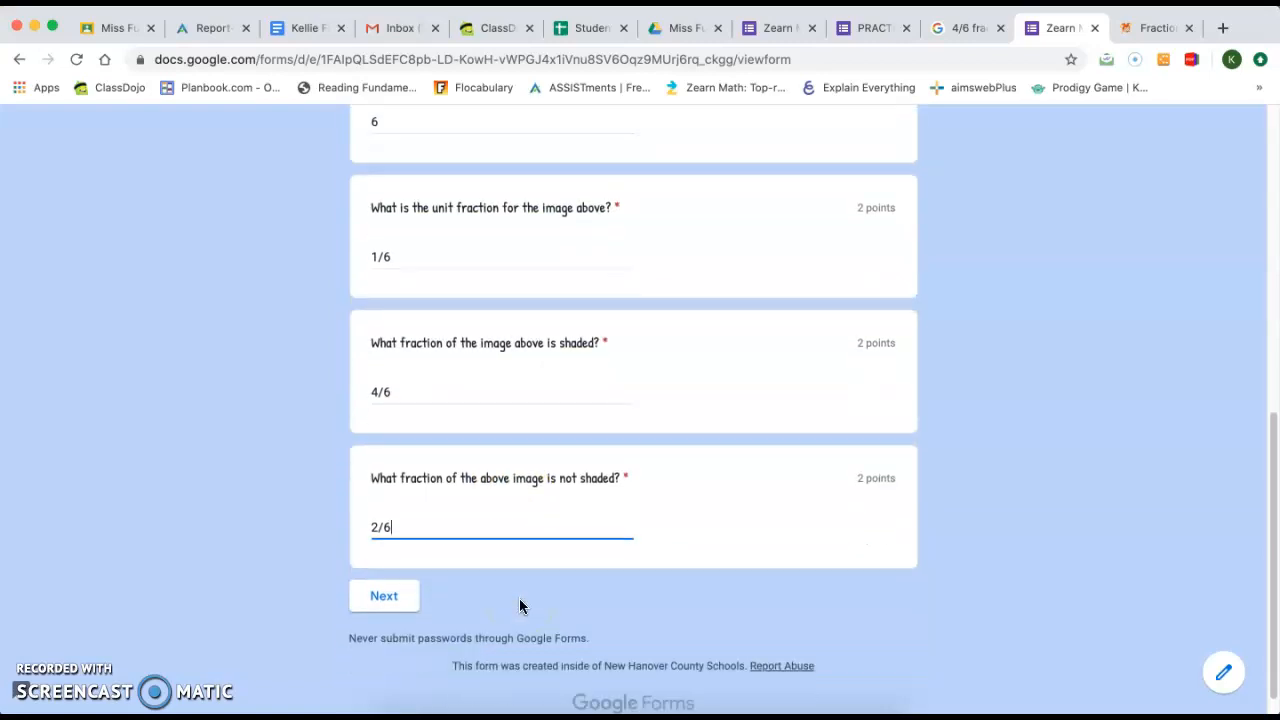
pyautogui.click(396, 604)
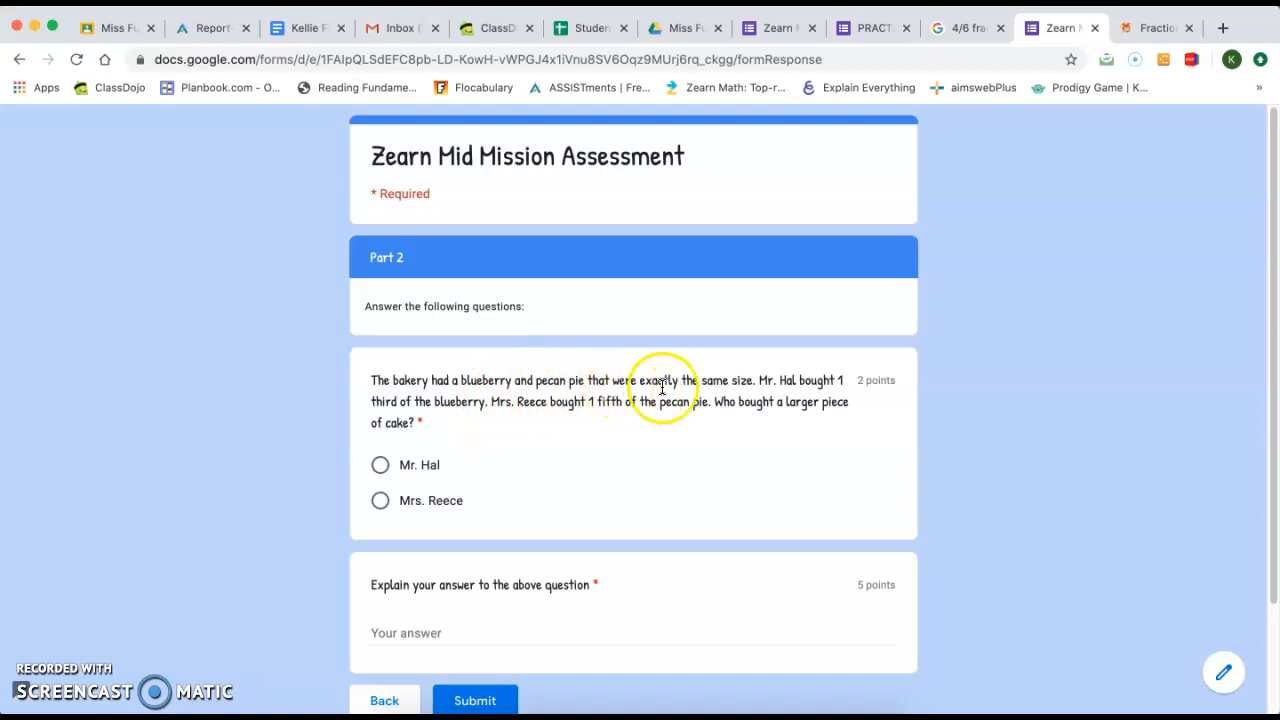
pyautogui.moveTo(640, 380); pyautogui.dragTo(746, 382)
pyautogui.click(791, 406)
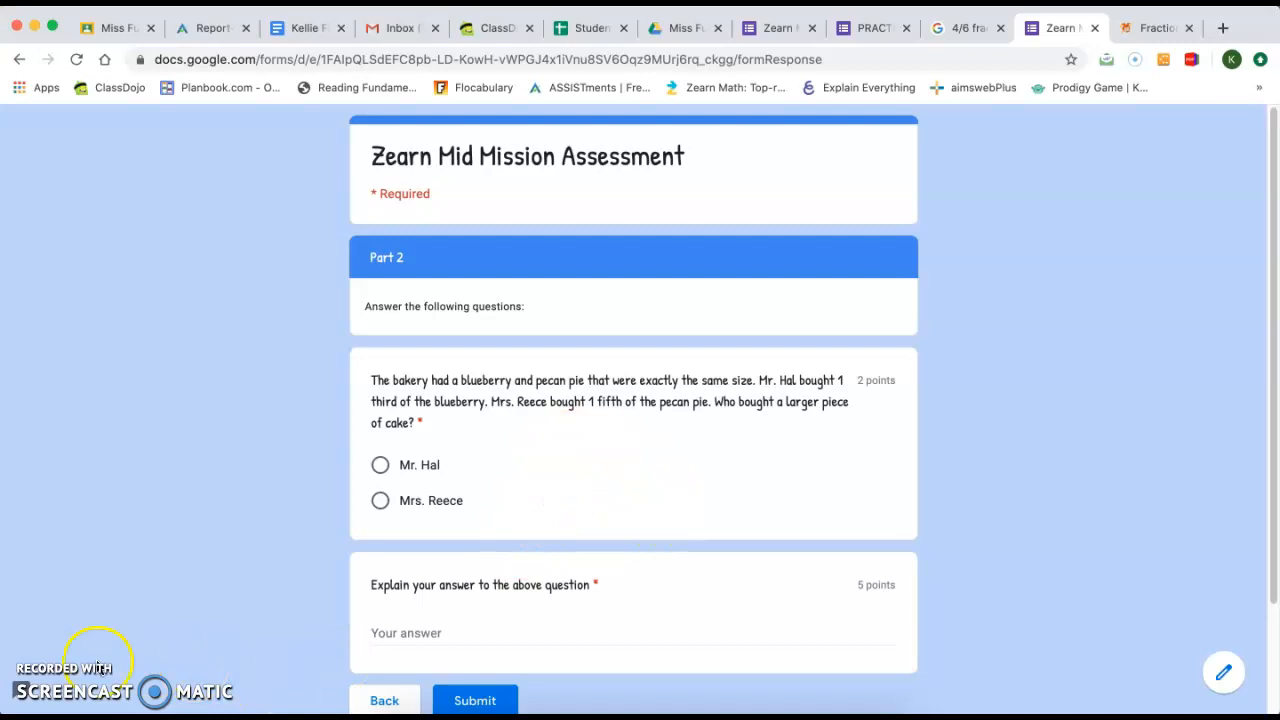
pyautogui.click(29, 684)
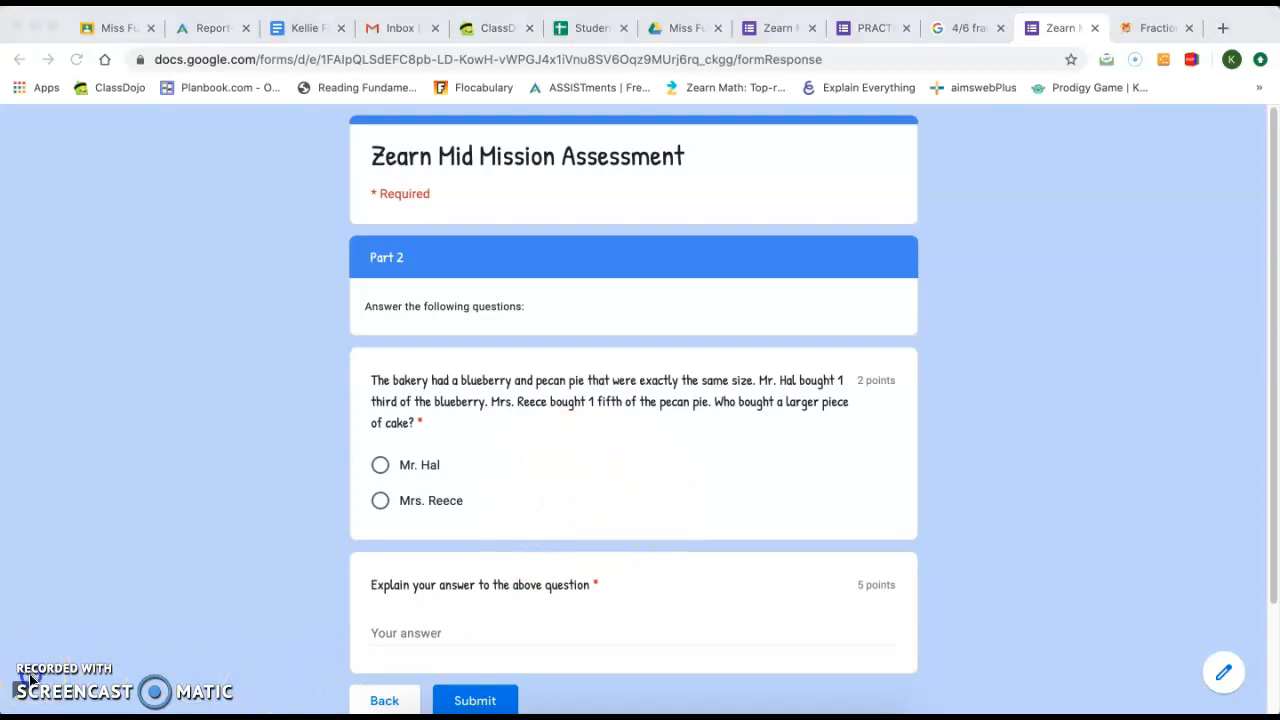
# Switch to the Toy Theater fraction bars page and place a 1/3 bar in the first empty row
pyautogui.click(1150, 33)
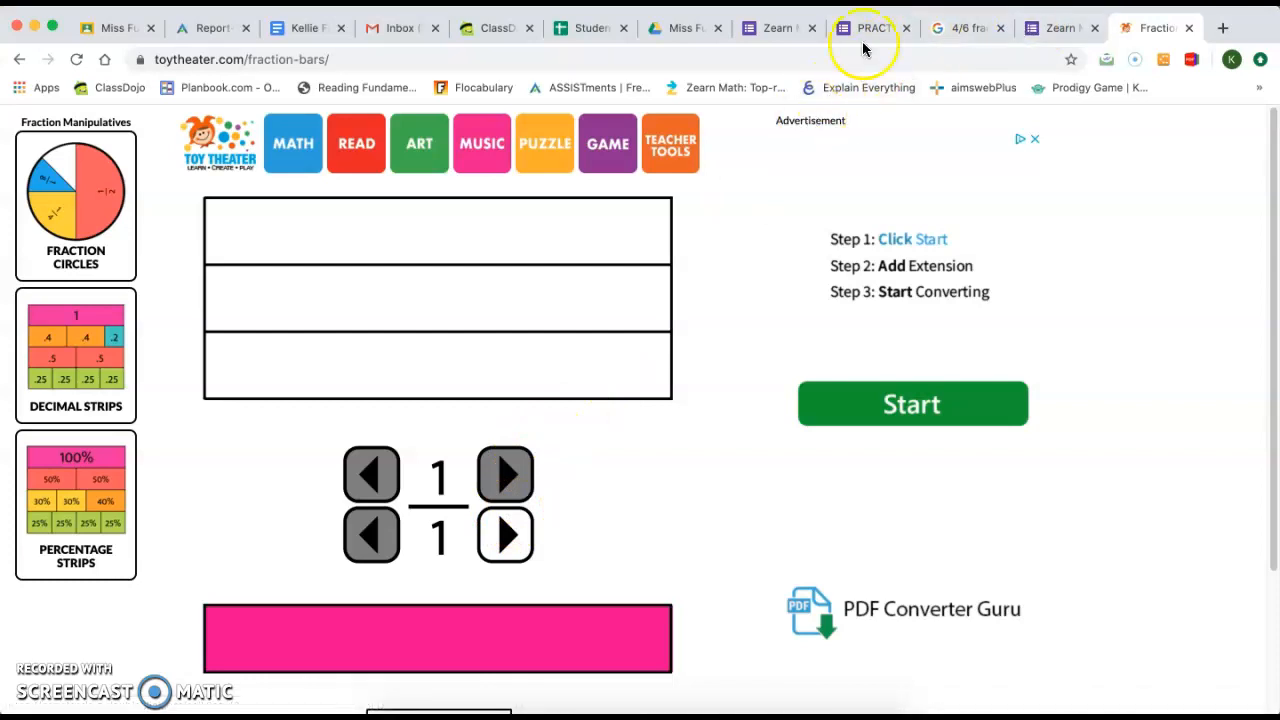
pyautogui.click(506, 530)
pyautogui.click(506, 530)
pyautogui.moveTo(502, 608); pyautogui.dragTo(508, 234)
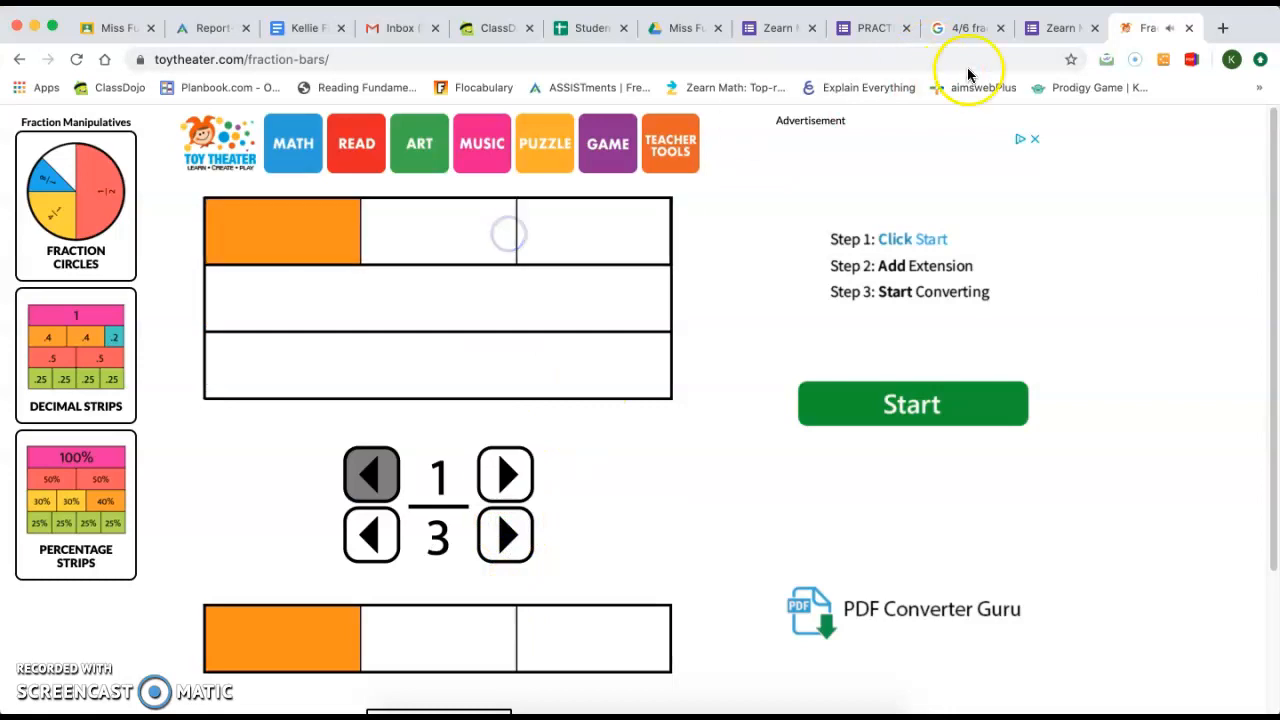
# Recheck the pie question in the form and place a 1/5 fraction bar in the row beneath the 1/3 bar
pyautogui.click(874, 28)
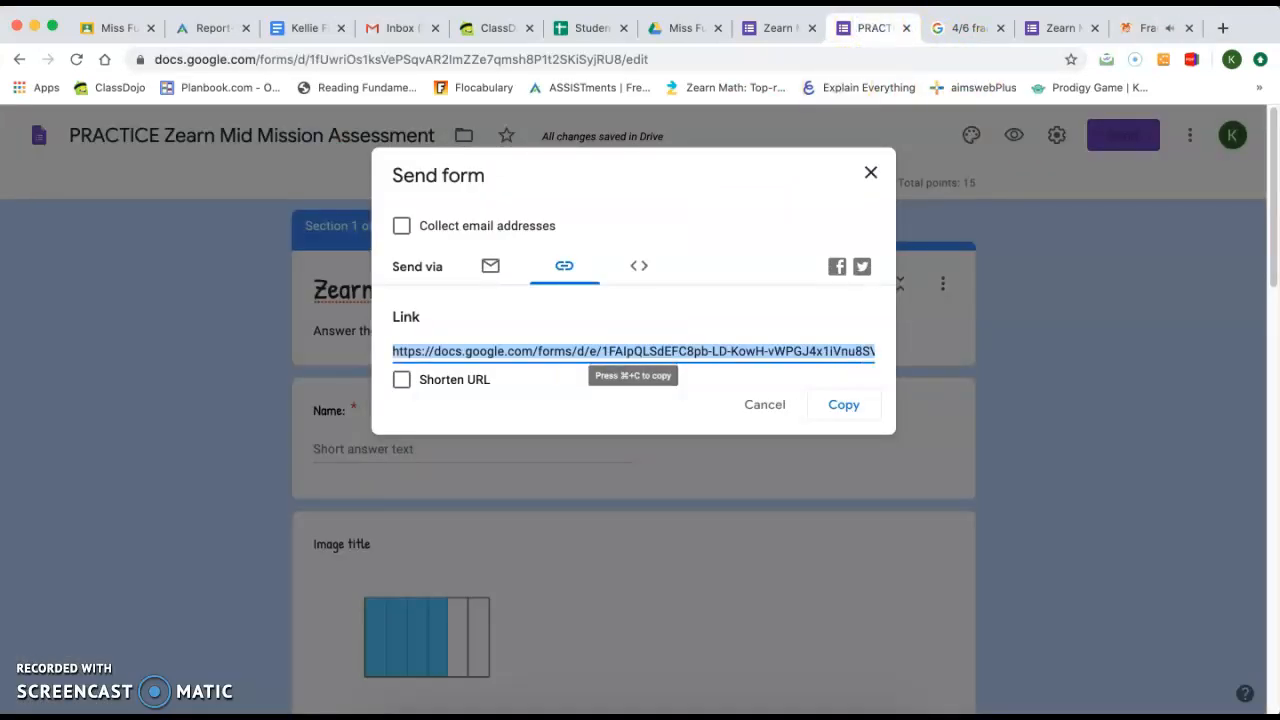
pyautogui.click(1053, 20)
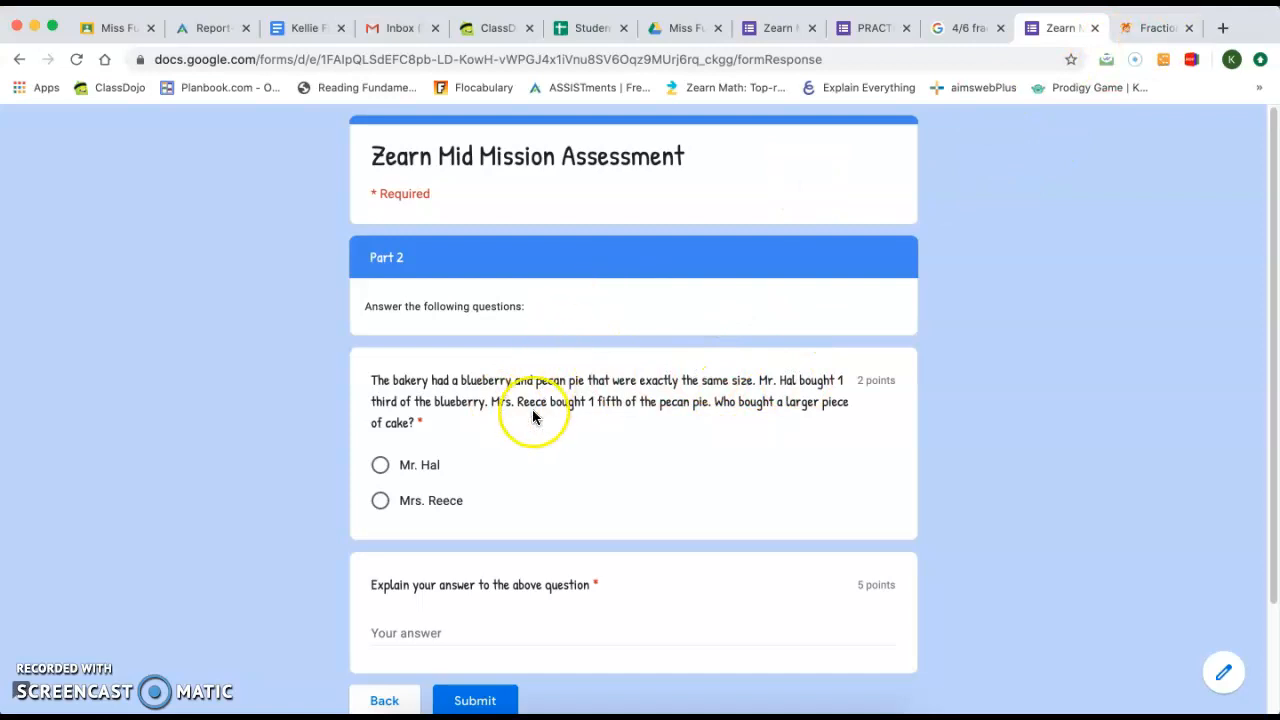
pyautogui.click(1155, 28)
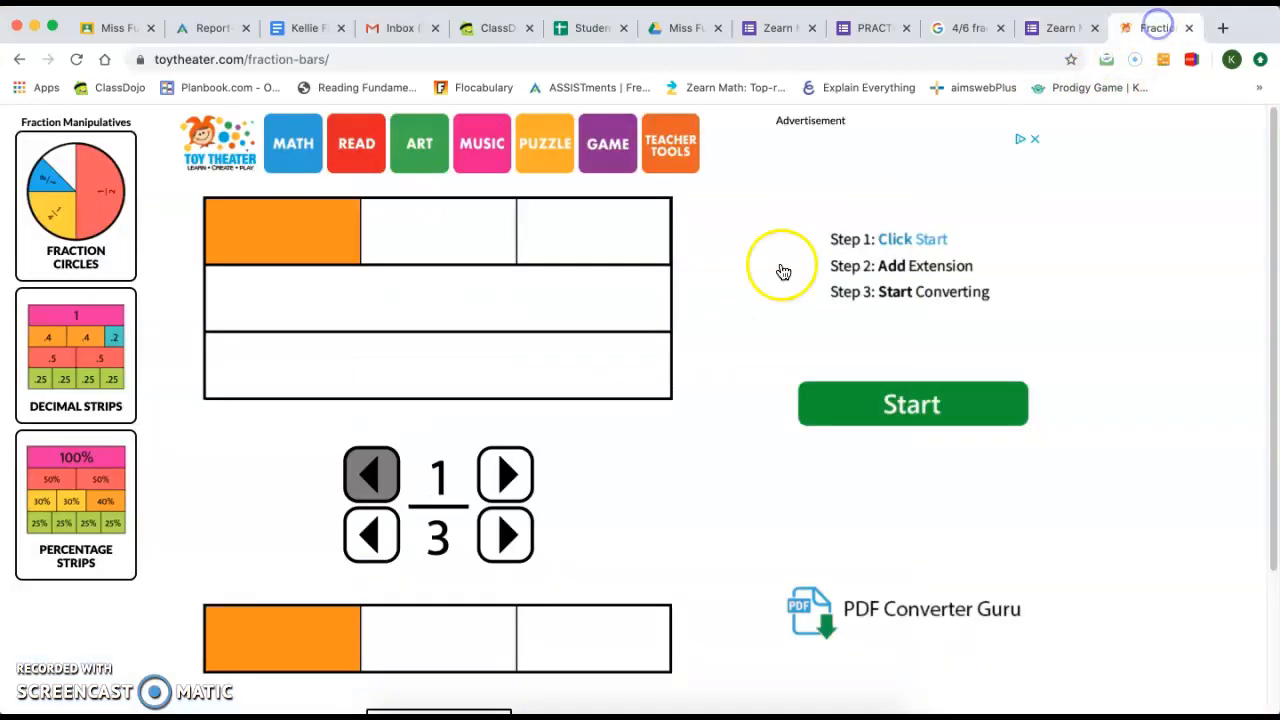
pyautogui.click(507, 537)
pyautogui.click(507, 540)
pyautogui.moveTo(463, 651); pyautogui.dragTo(466, 320)
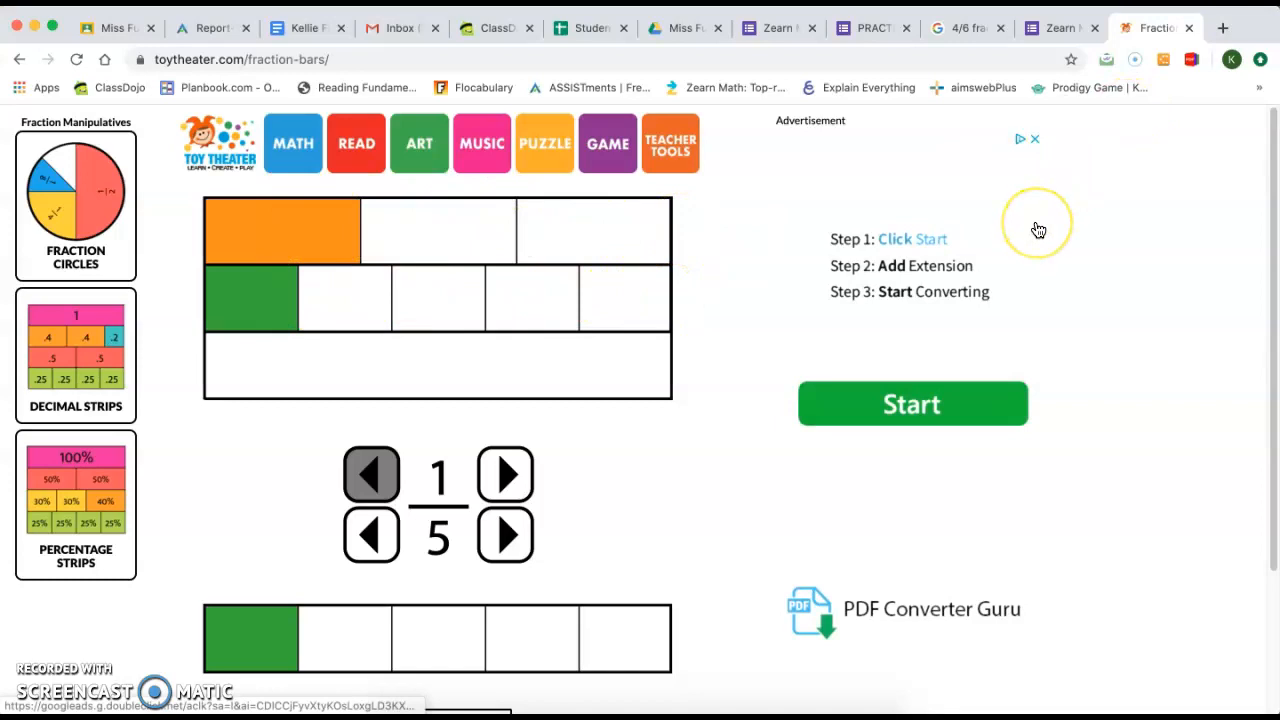
# Compare the 1/3 and 1/5 bars with the pie question and select the buyer of one third of the blueberry pie
pyautogui.click(1040, 27)
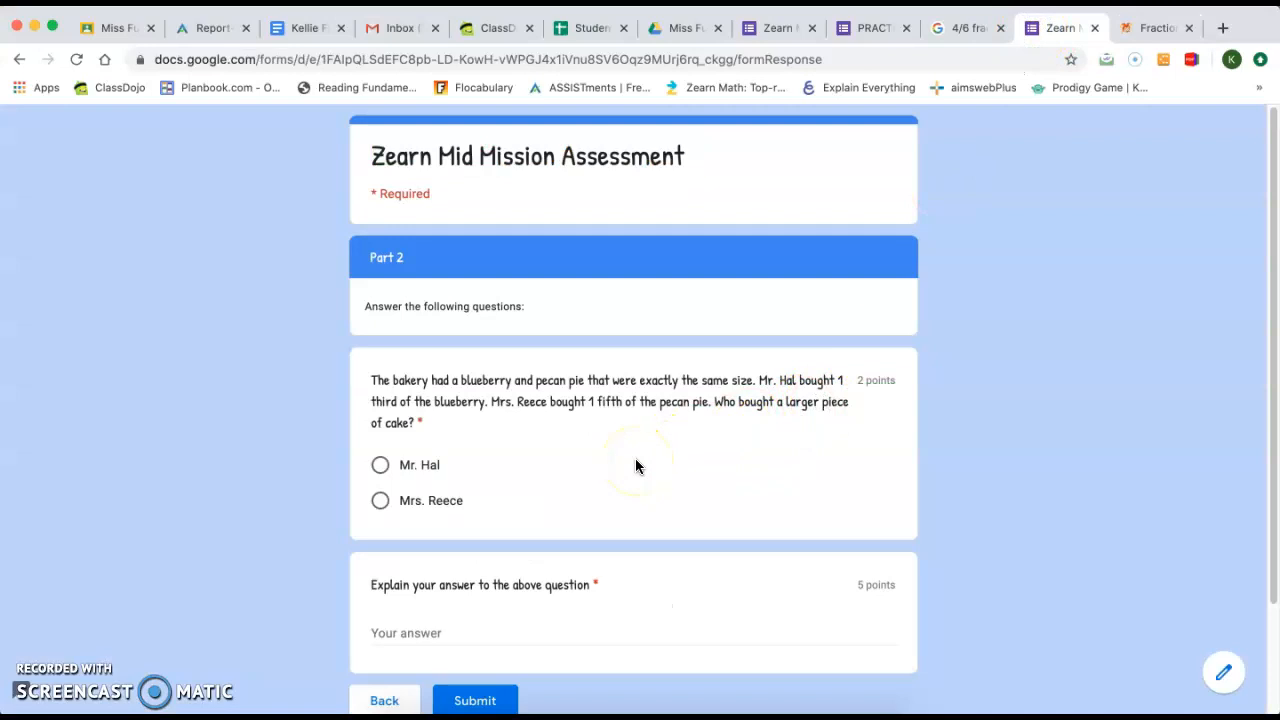
pyautogui.click(1137, 29)
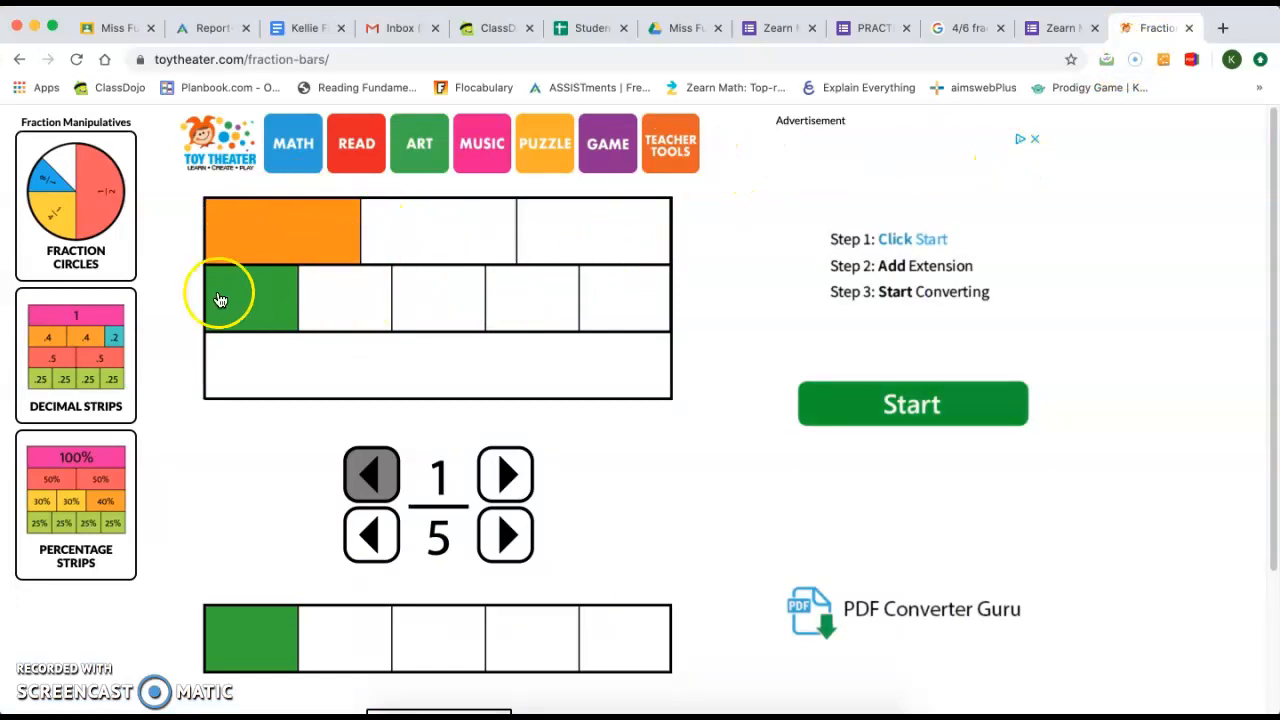
pyautogui.click(1045, 30)
pyautogui.click(381, 466)
# Explain that 1/3 is greater than 1/5 because fewer pieces are bigger and more pieces are smaller, and submit the assessment
pyautogui.scroll(-1, 586, 568)
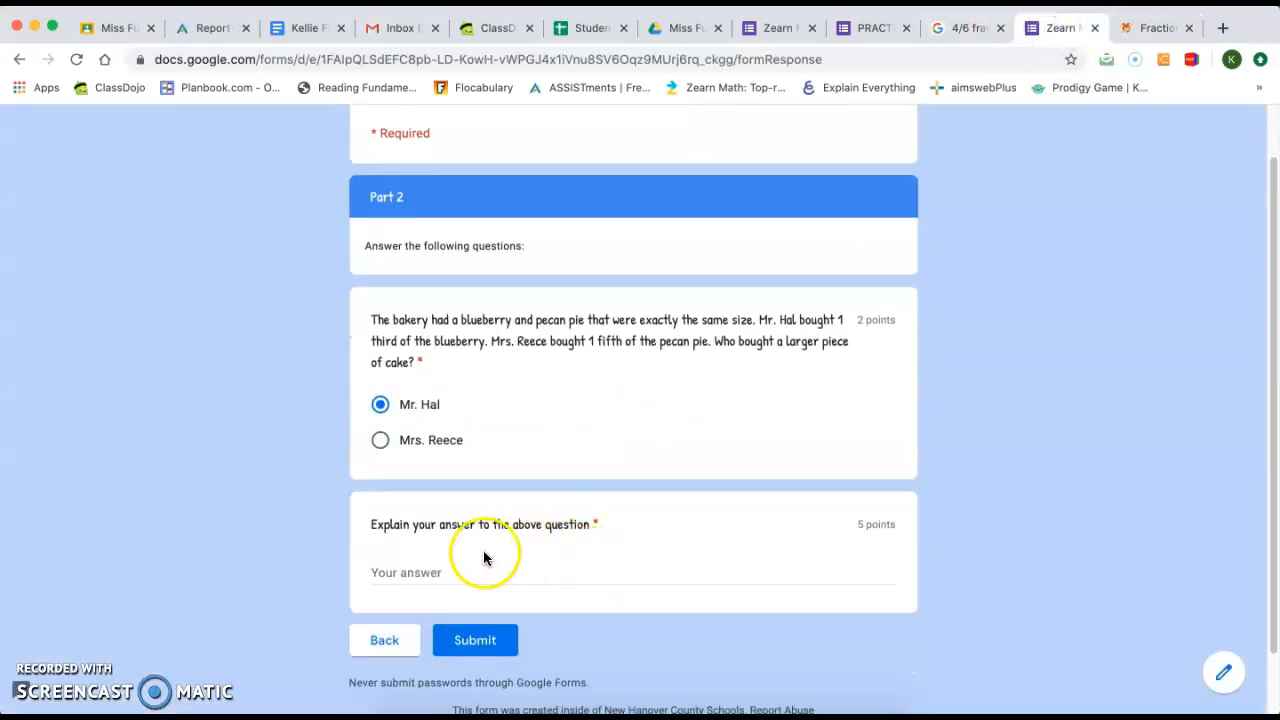
pyautogui.click(435, 565)
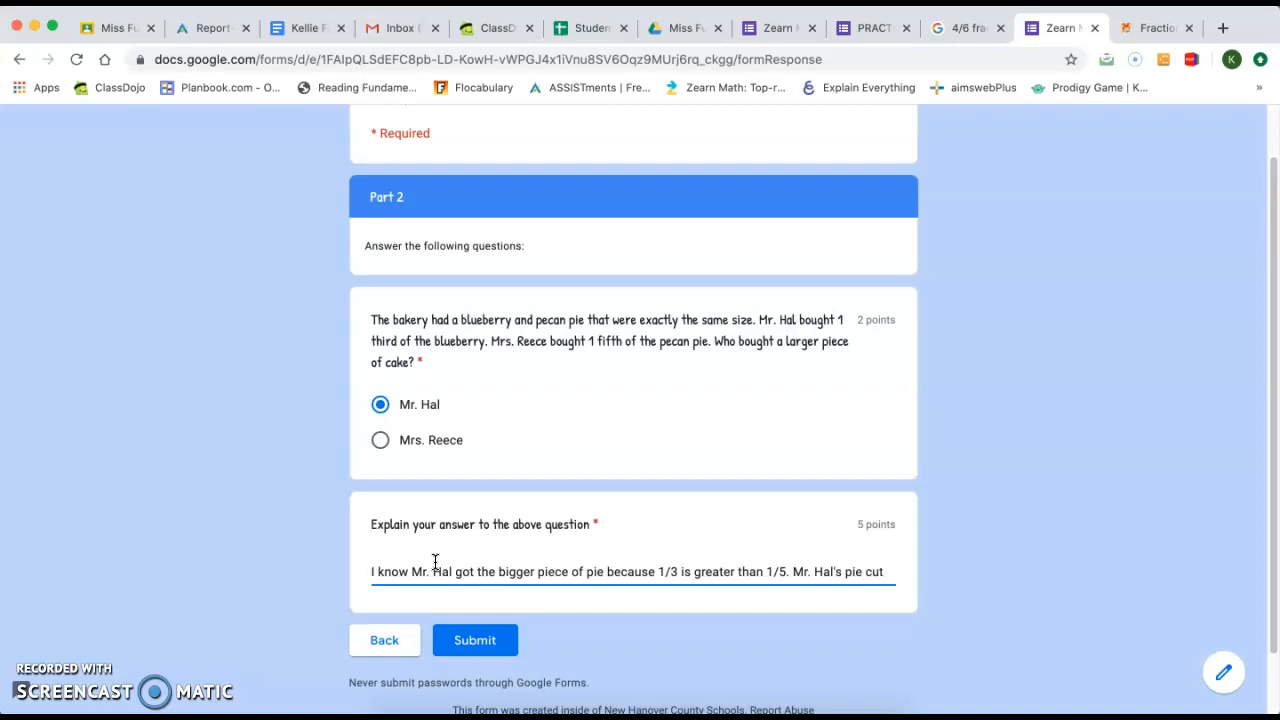
pyautogui.write('in')
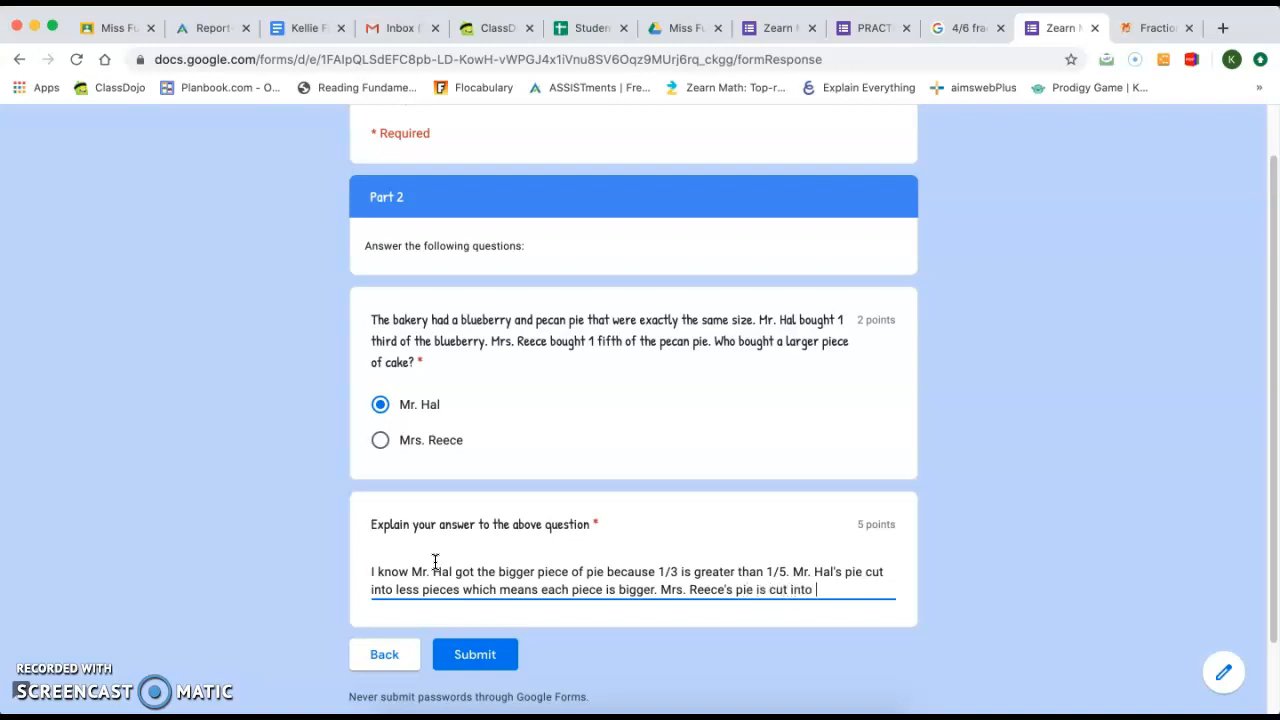
pyautogui.write('pieces')
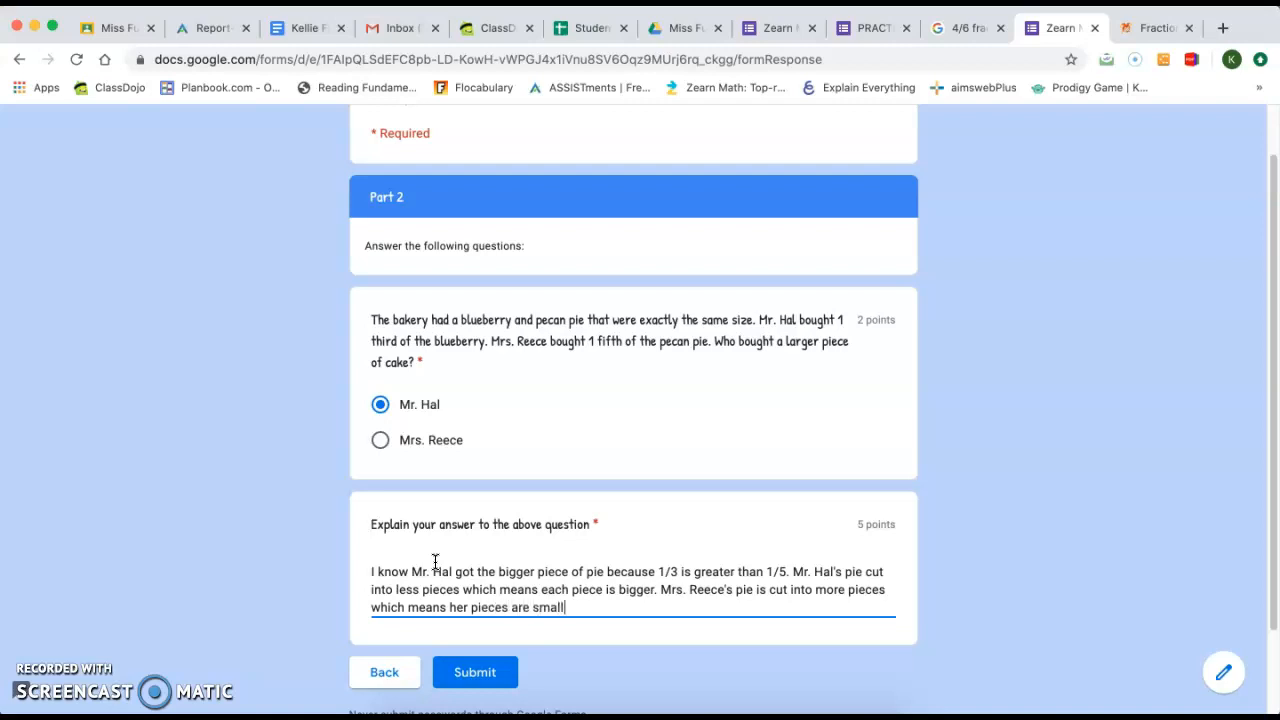
pyautogui.click(466, 672)
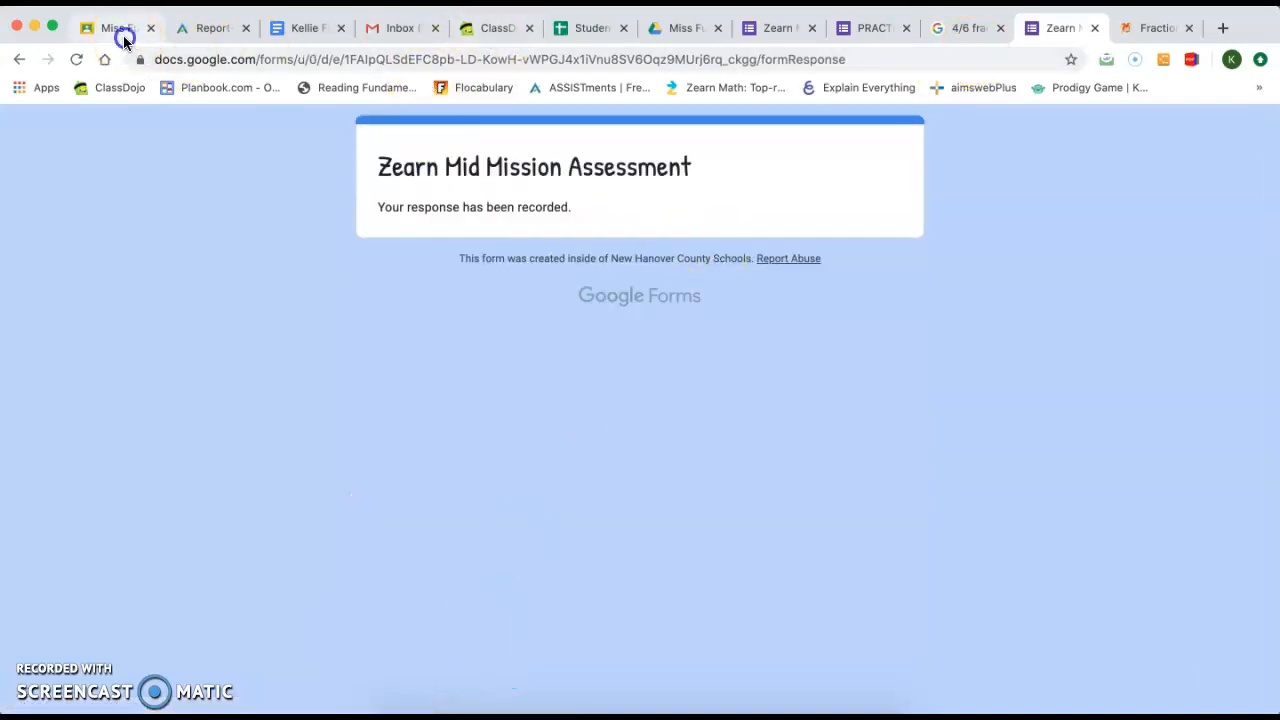
# Switch to Google Classroom and view the details of the Zearn Mid Module Assessment in the classwork for Monday, May 4th
pyautogui.click(125, 40)
pyautogui.click(588, 135)
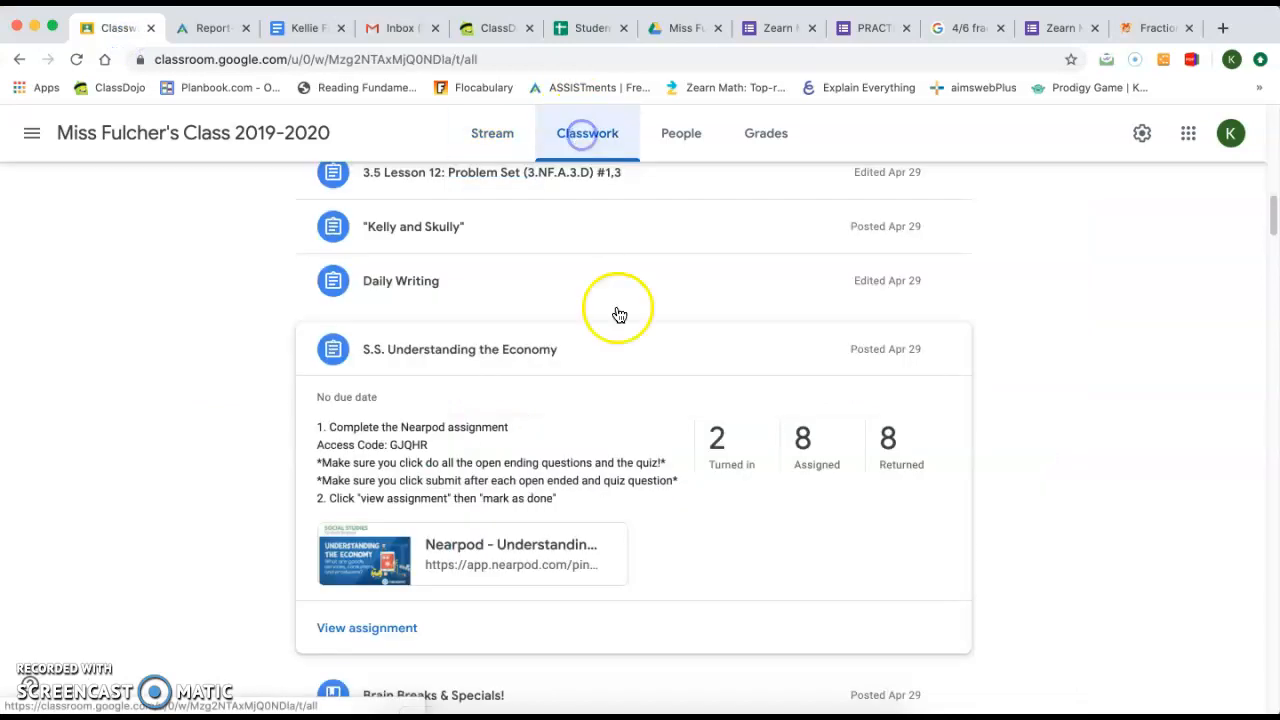
pyautogui.scroll(-3, 649, 429)
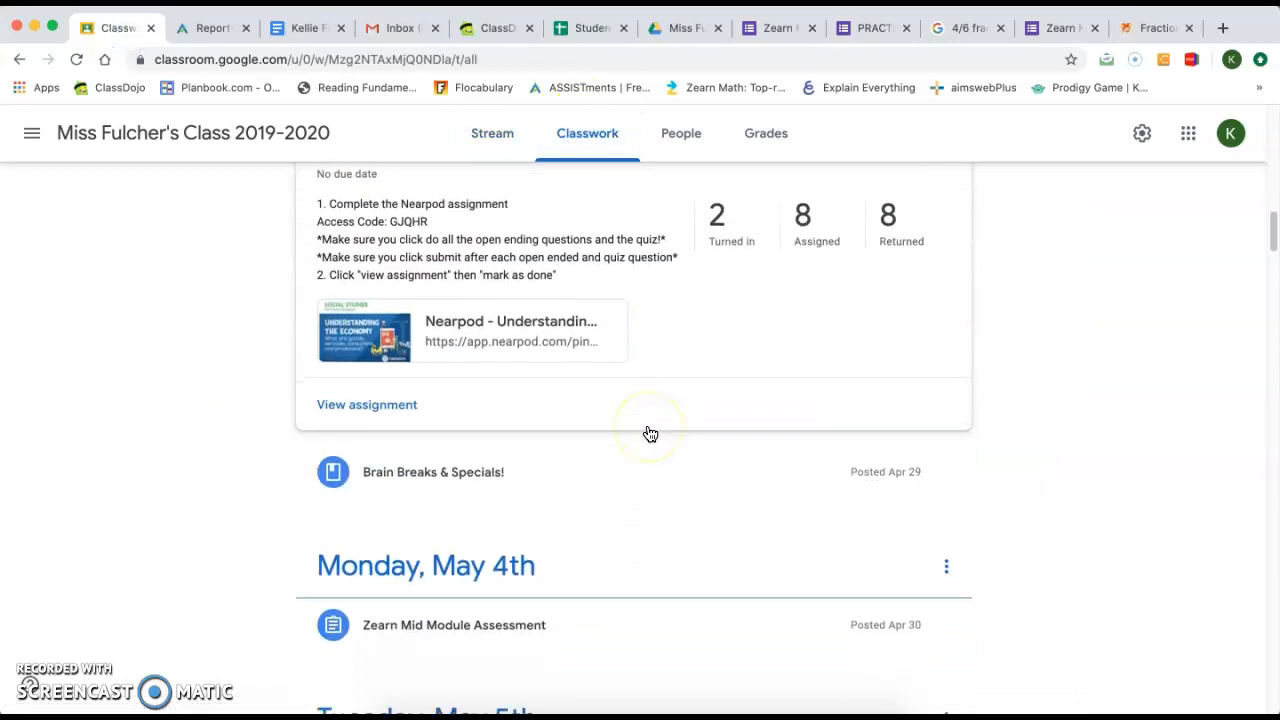
pyautogui.click(607, 506)
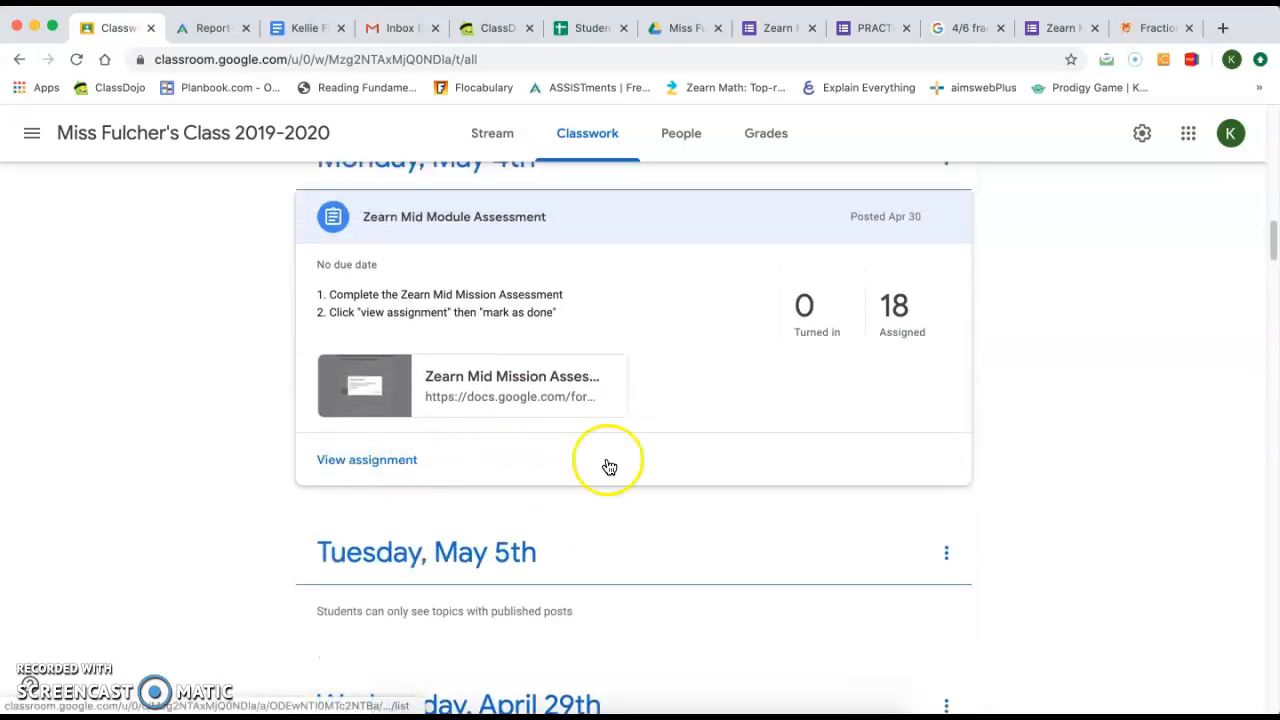
pyautogui.click(679, 209)
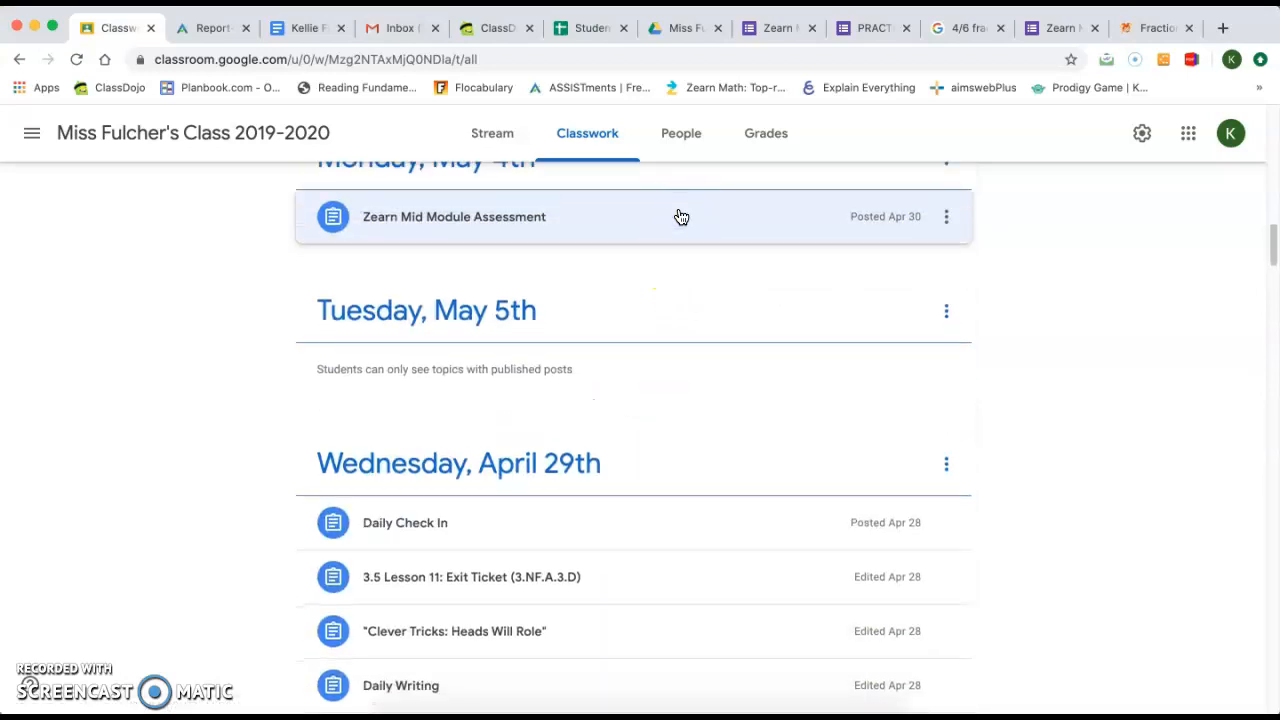
pyautogui.click(680, 251)
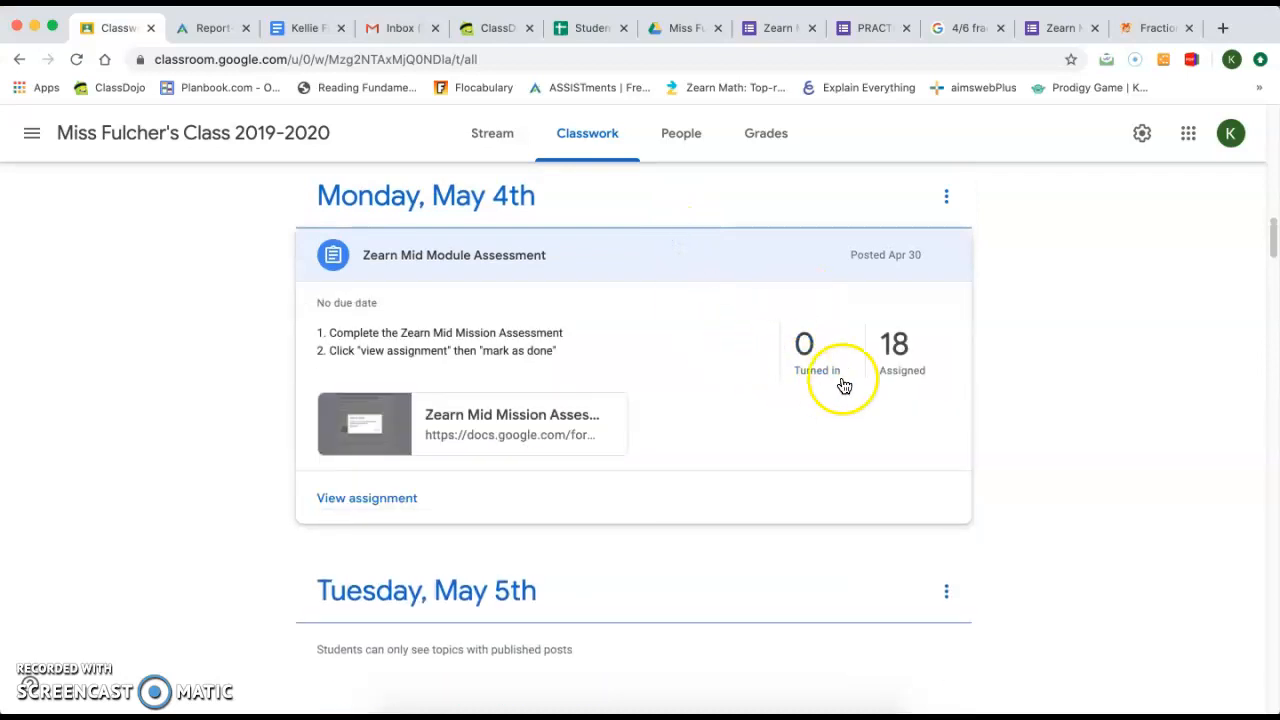
pyautogui.click(763, 263)
pyautogui.scroll(10, 765, 268)
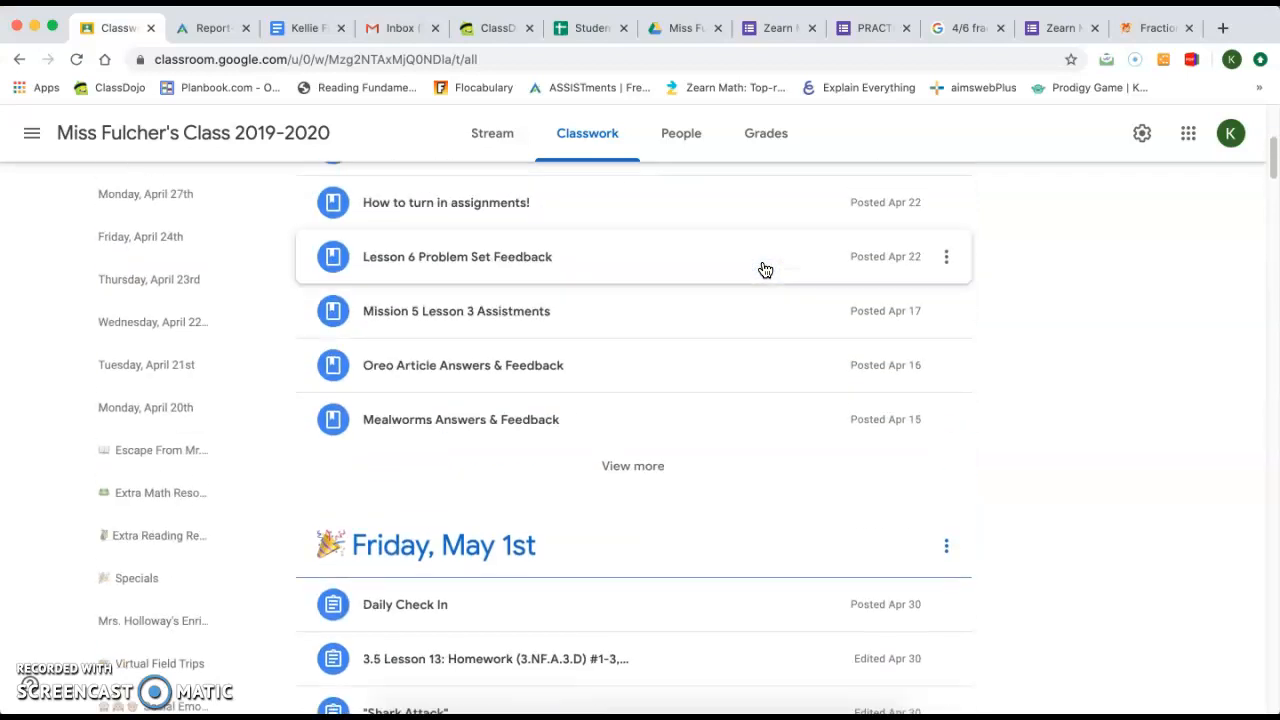
# Switch to the student view of the class and open the overview of the student's own work
pyautogui.scroll(5, 763, 266)
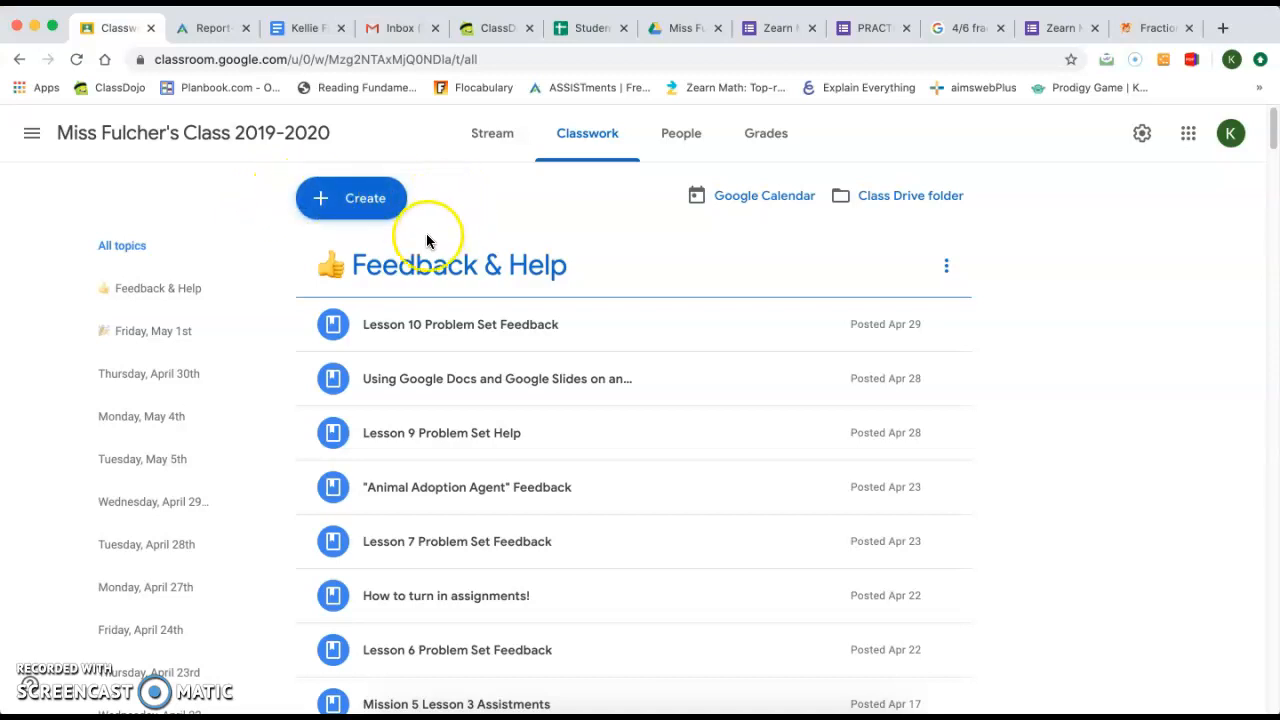
pyautogui.click(389, 209)
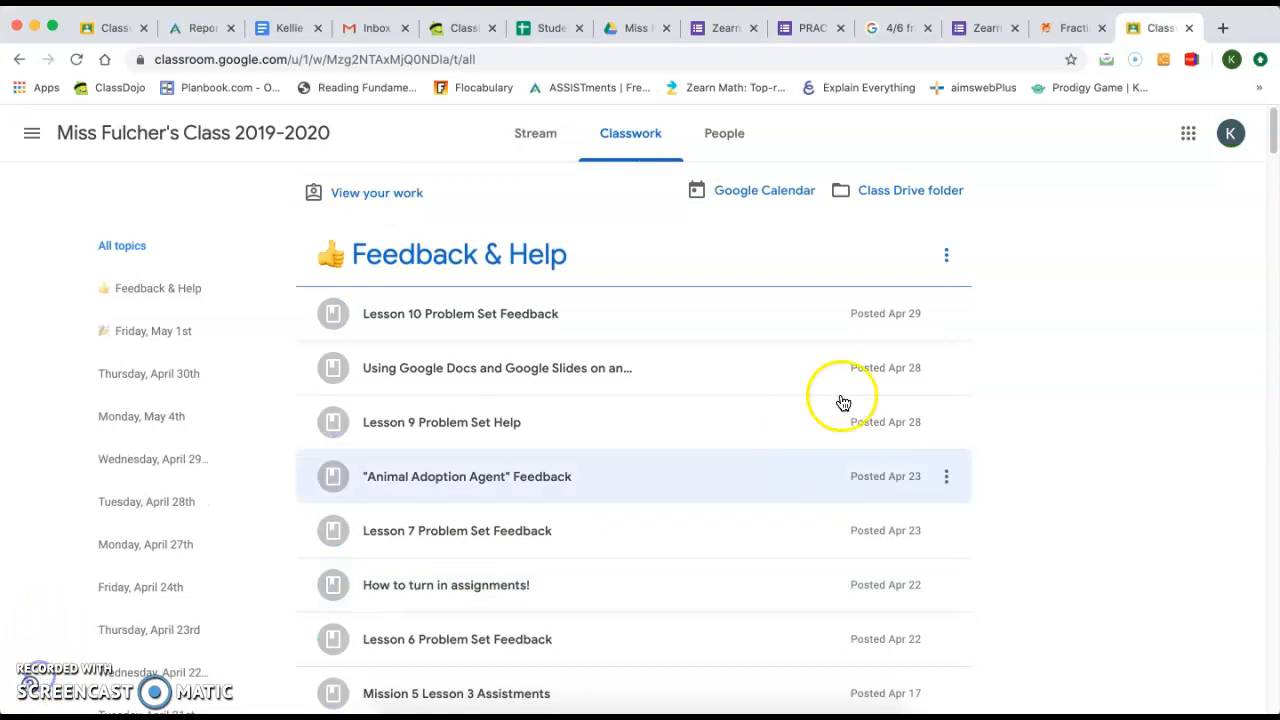
pyautogui.click(373, 193)
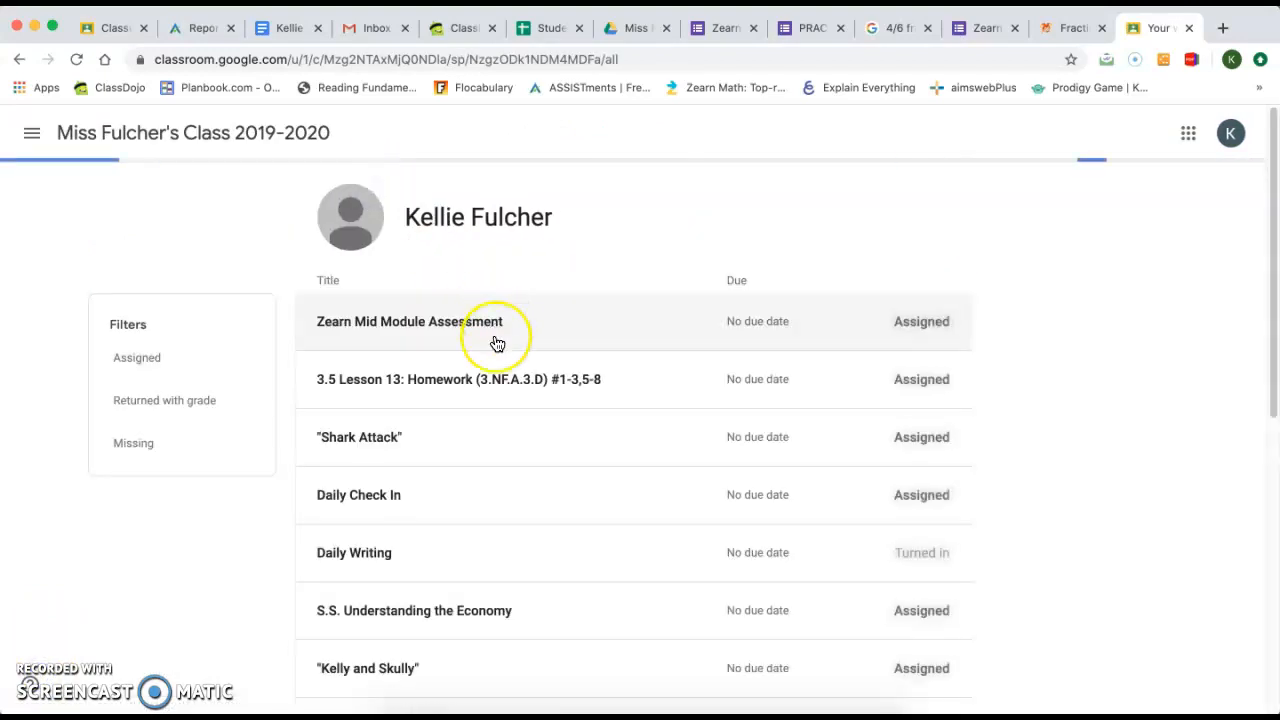
# Examine the submission status of the listed assignments, comparing the two most recent Daily Writing entries
pyautogui.scroll(-2, 493, 344)
pyautogui.scroll(1, 497, 344)
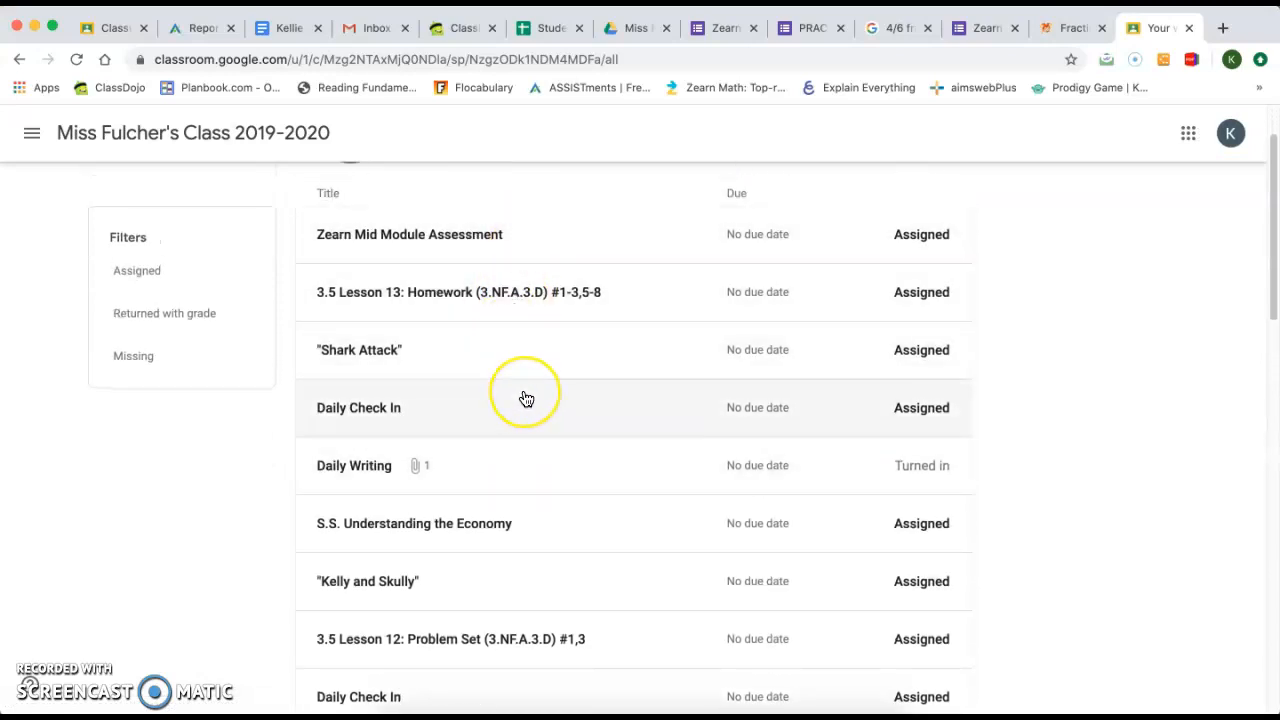
pyautogui.scroll(-2, 523, 397)
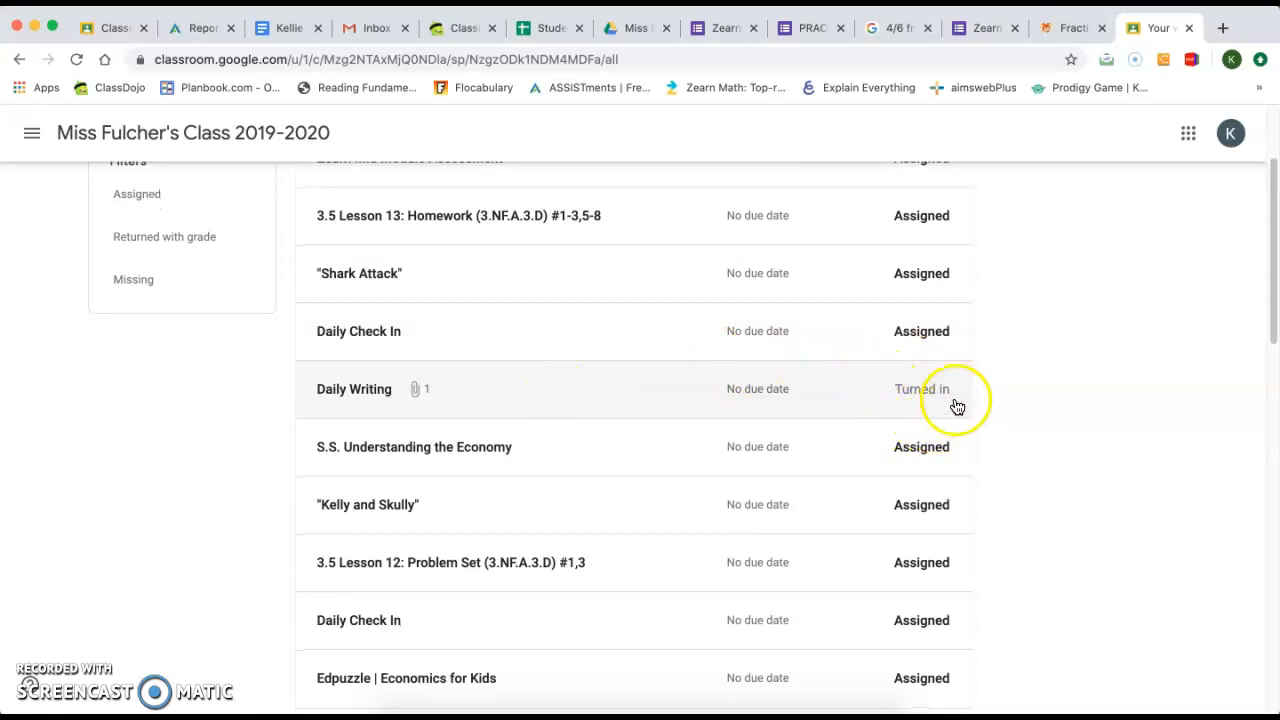
pyautogui.scroll(-5, 917, 387)
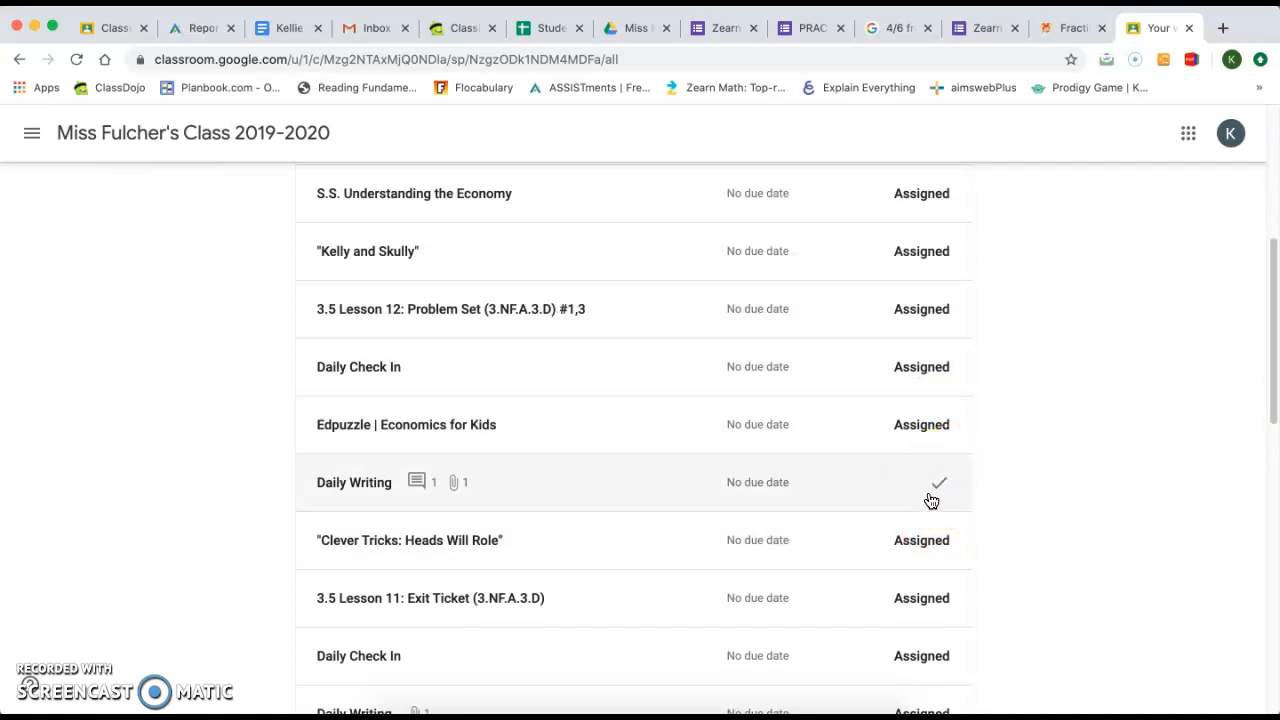
pyautogui.scroll(6, 931, 500)
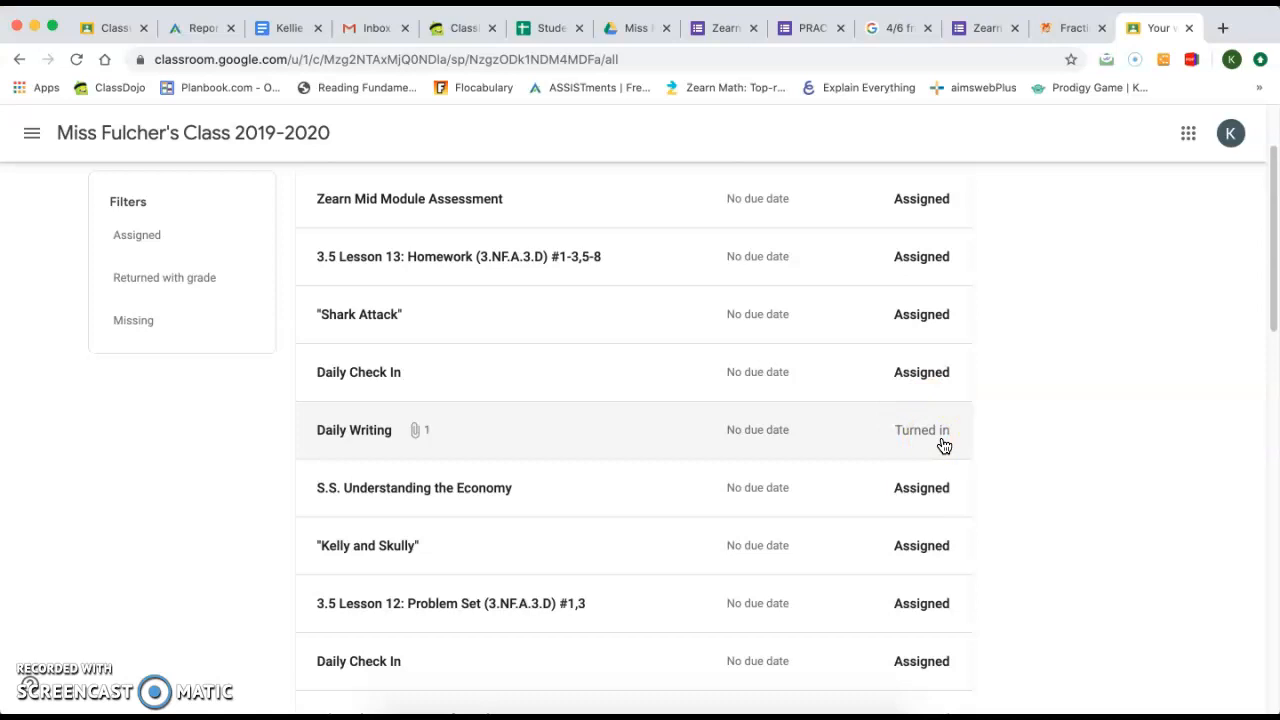
pyautogui.scroll(-6, 943, 443)
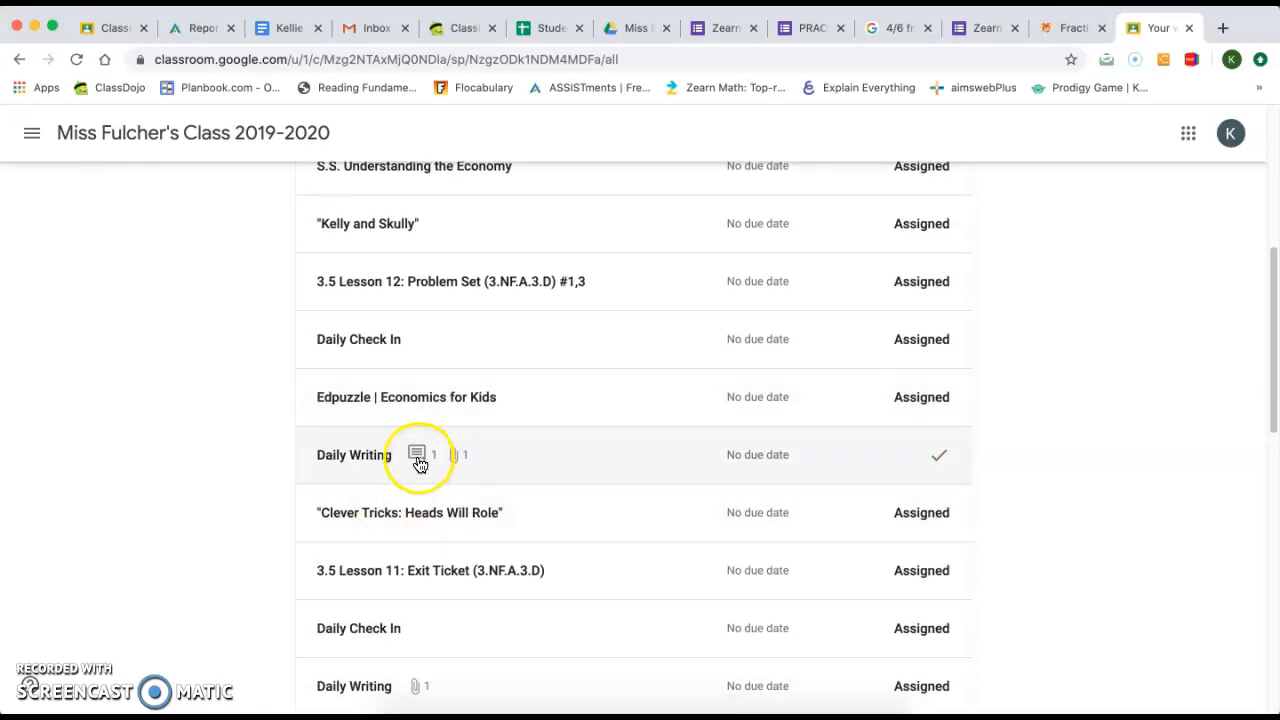
# Expand the checked-off Daily Writing assignment to read its private comment, and return to the classwork page
pyautogui.click(420, 463)
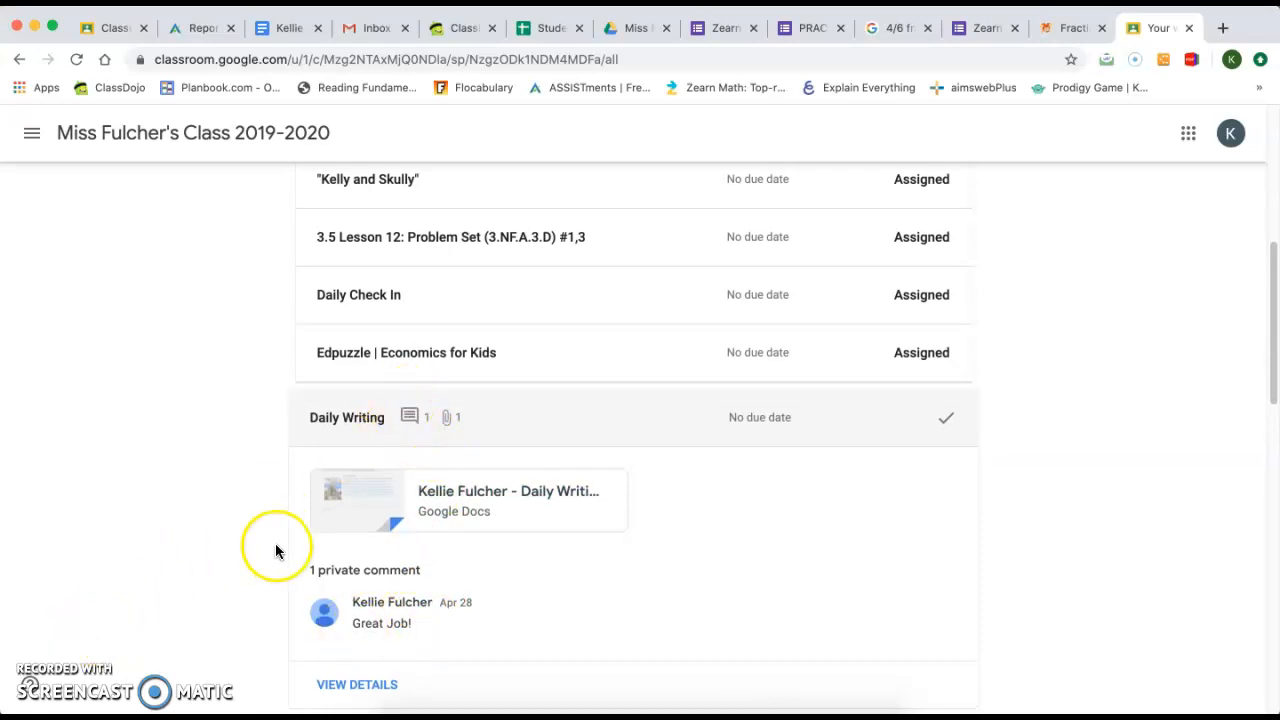
pyautogui.scroll(5, 277, 551)
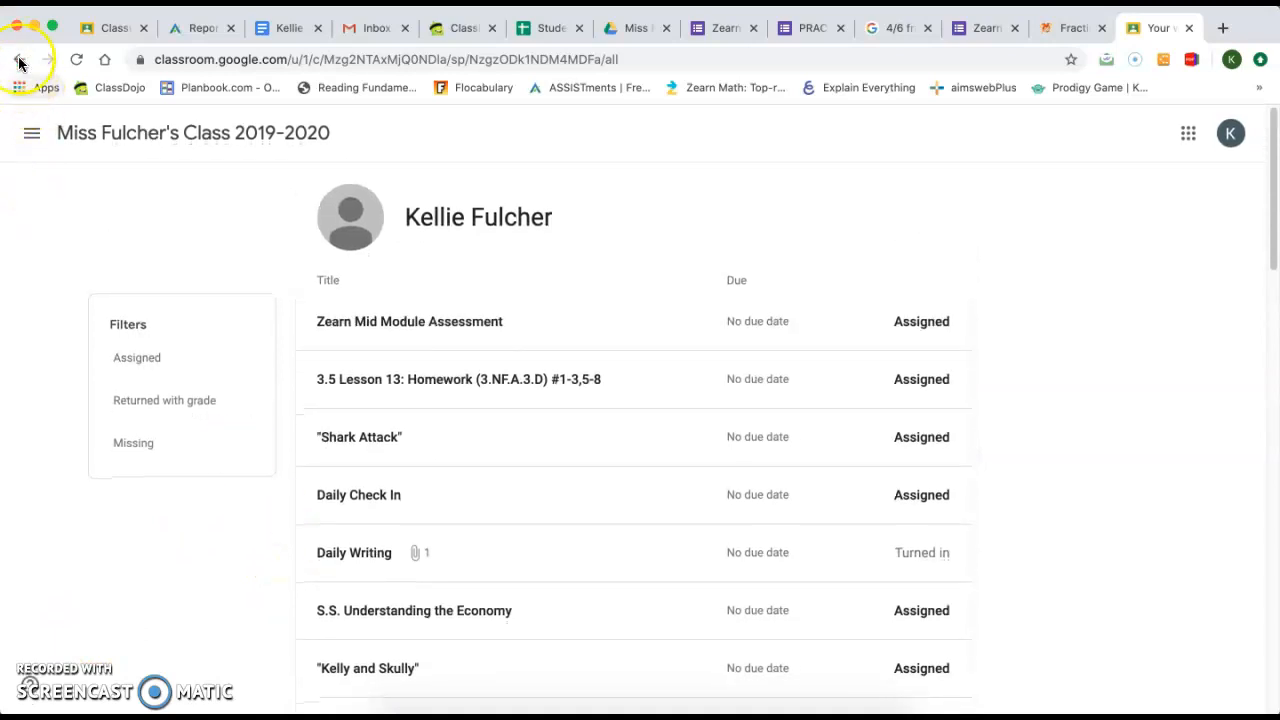
pyautogui.click(18, 62)
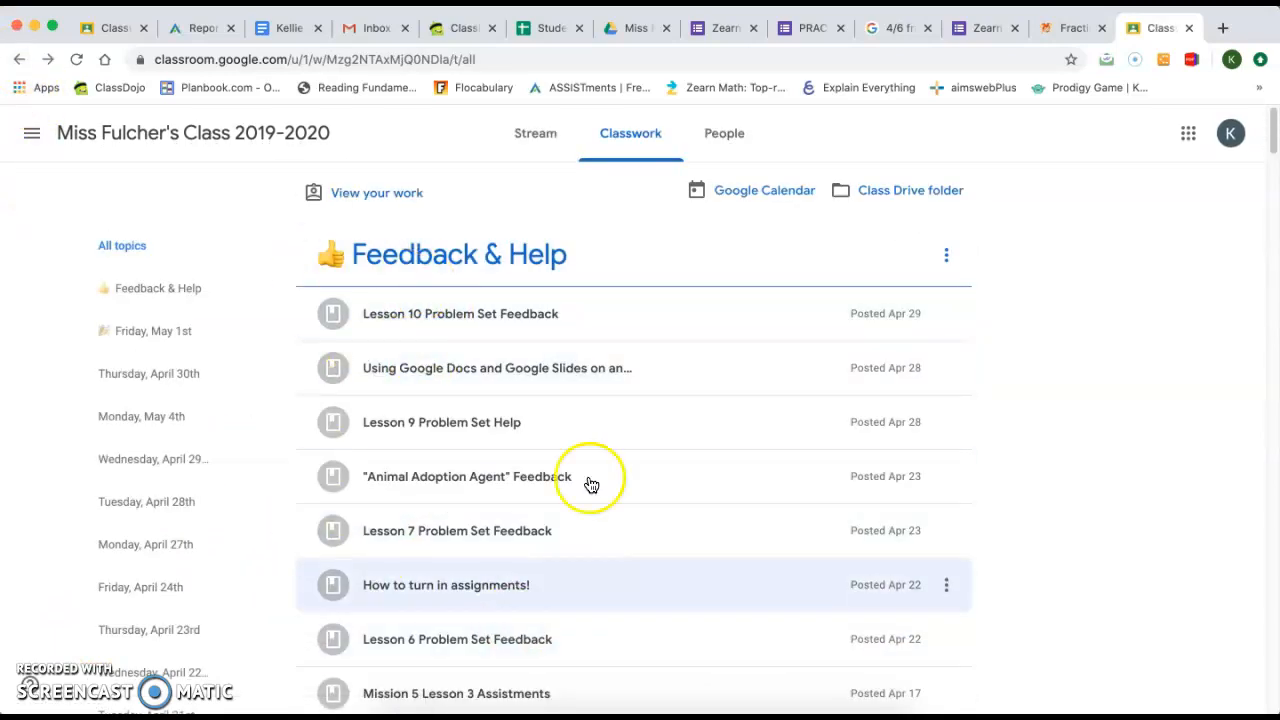